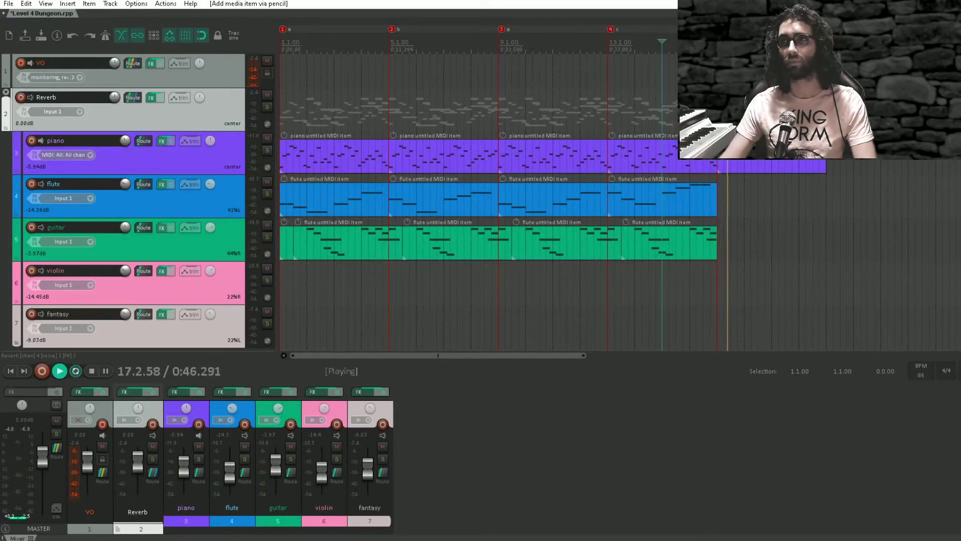
- Play the arrangement from bar 12 to review the existing parts leading up to bar 17
{"action": "key", "text": "space"}
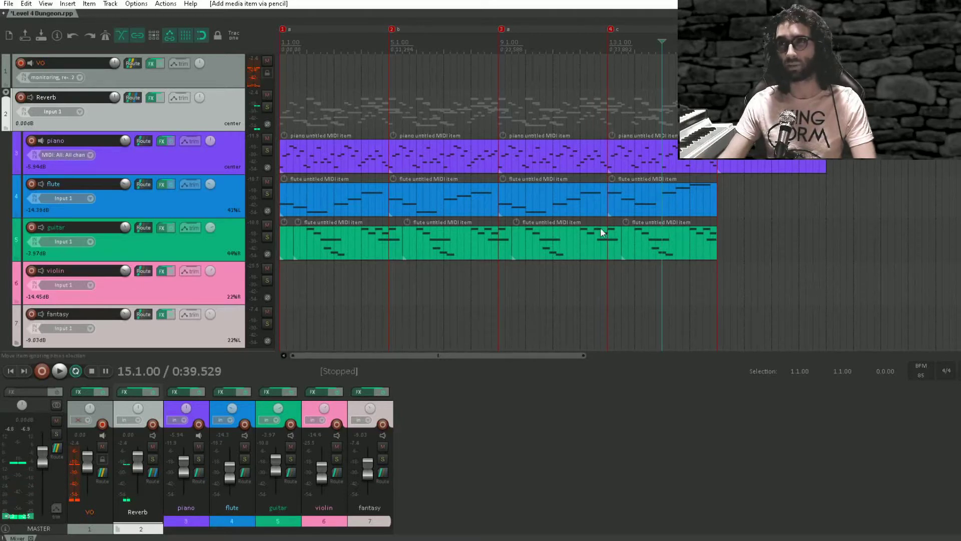
{"action": "left_click", "coordinate": [580, 278]}
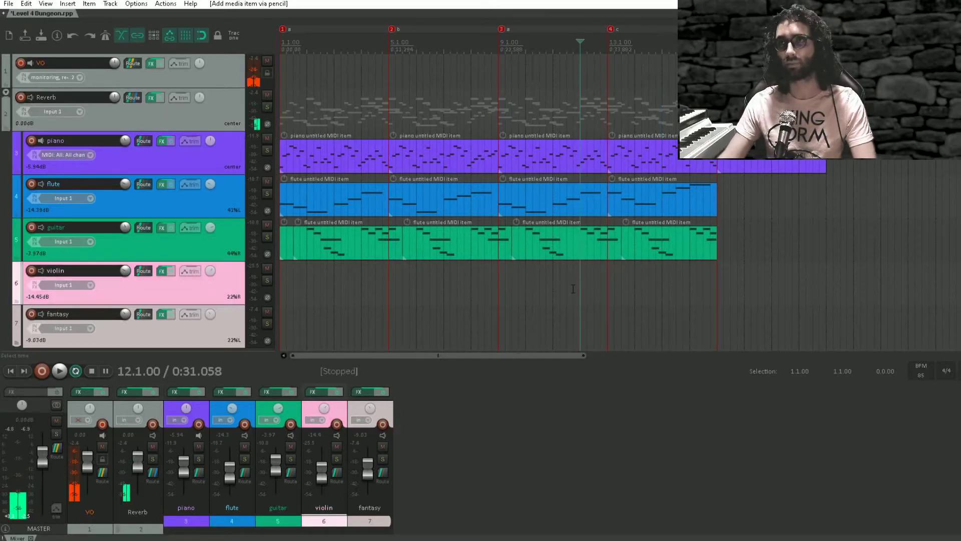
{"action": "key", "text": "space"}
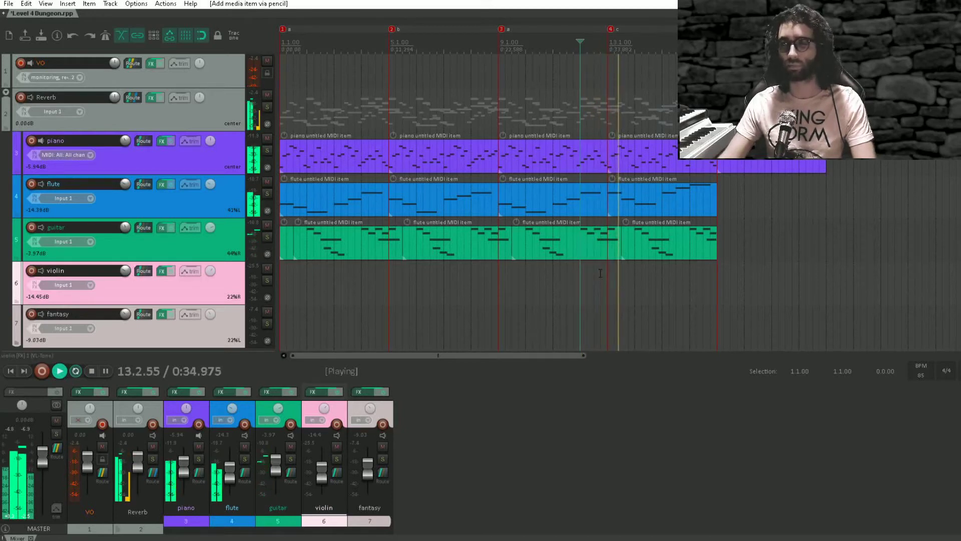
{"action": "key", "text": "space"}
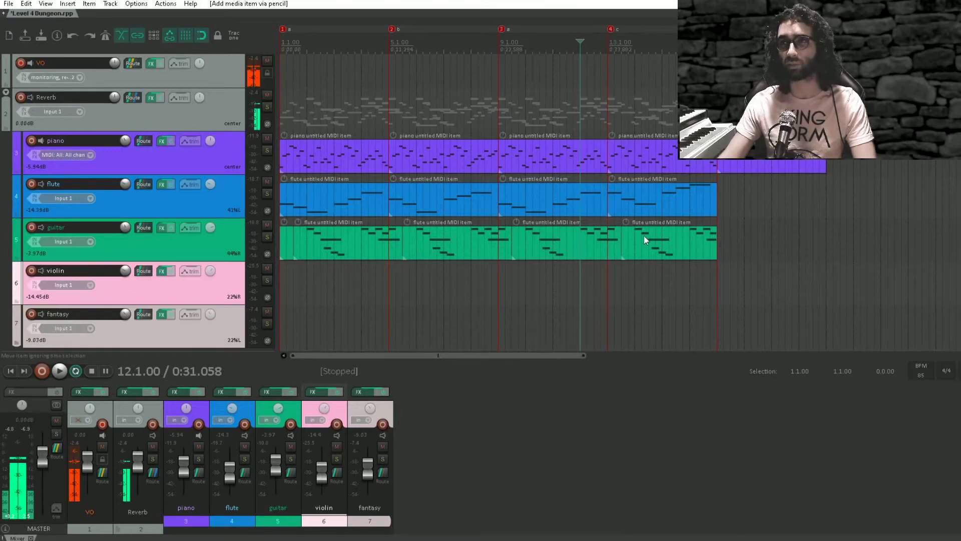
- Create an empty four-bar MIDI item at bar 17 on the guitar track and open it in the MIDI editor
{"action": "left_click", "coordinate": [720, 241]}
{"action": "mouse_move", "coordinate": [724, 243]}
{"action": "left_mouse_down"}
{"action": "mouse_move", "coordinate": [825, 241]}
{"action": "mouse_move", "coordinate": [813, 244]}
{"action": "left_mouse_up"}
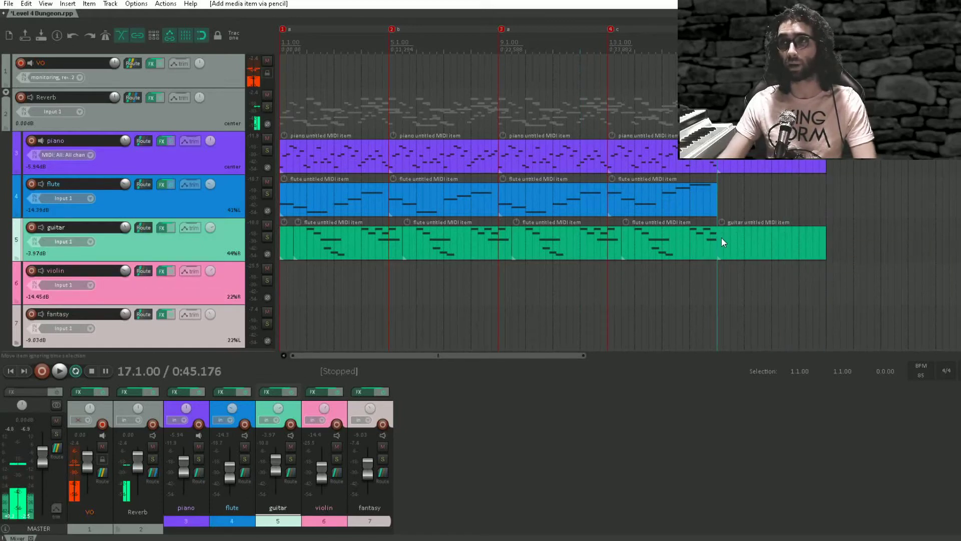
{"action": "left_click", "coordinate": [703, 233]}
{"action": "key", "text": "space"}
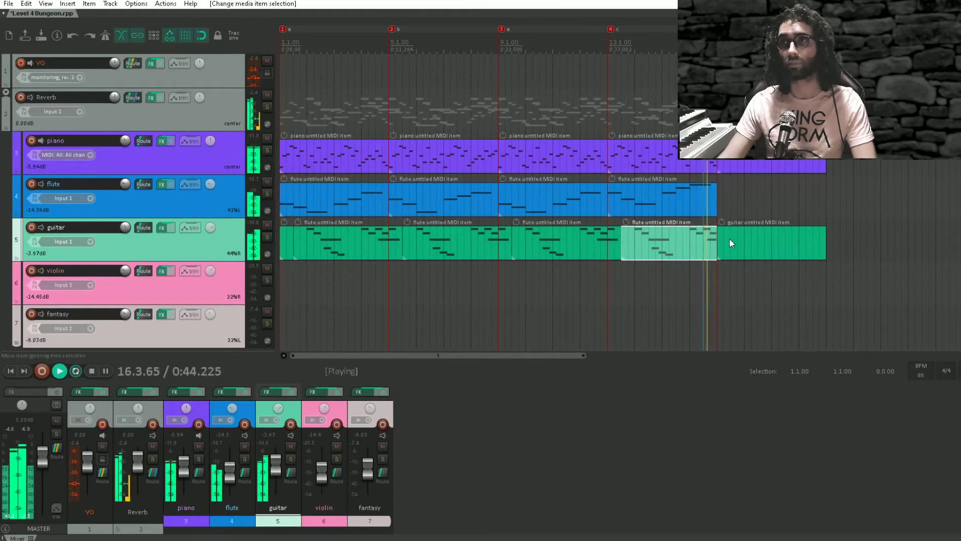
{"action": "double_click", "coordinate": [726, 235]}
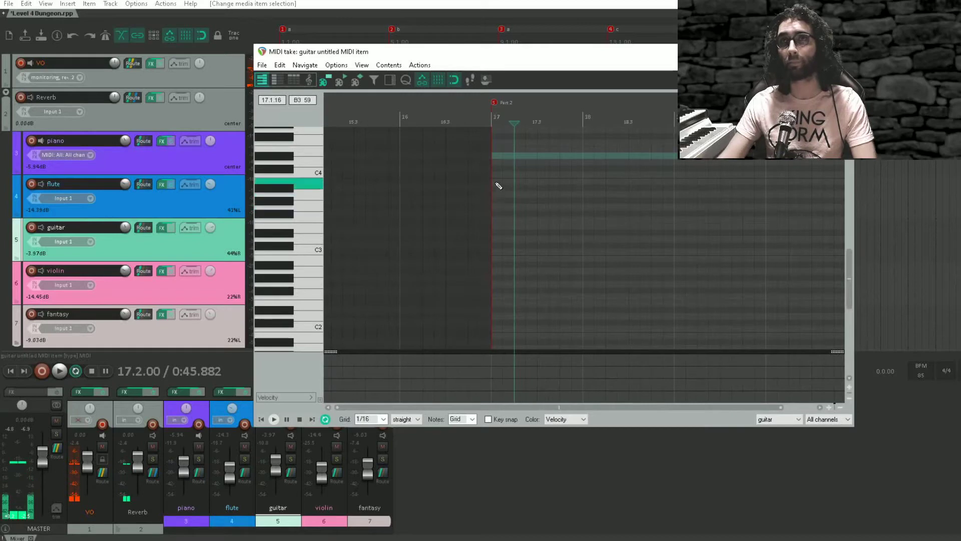
- Add quarter notes C5 on beat 1 and G5 on beat 2 of bar 17, and audition them
{"action": "mouse_move", "coordinate": [499, 176]}
{"action": "left_mouse_down"}
{"action": "mouse_move", "coordinate": [517, 175]}
{"action": "mouse_move", "coordinate": [518, 115]}
{"action": "mouse_move", "coordinate": [579, 236]}
{"action": "mouse_move", "coordinate": [526, 277]}
{"action": "left_mouse_up"}
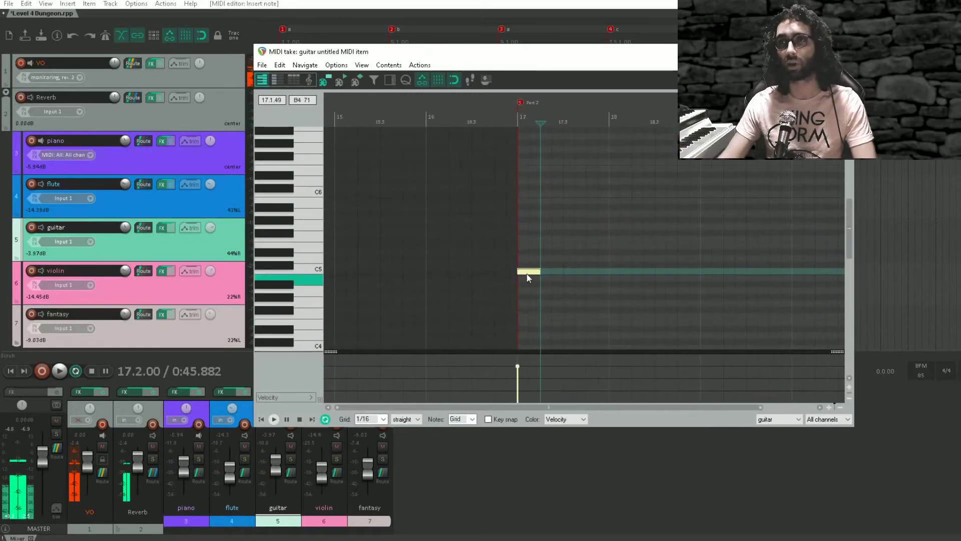
{"action": "left_click", "coordinate": [476, 264]}
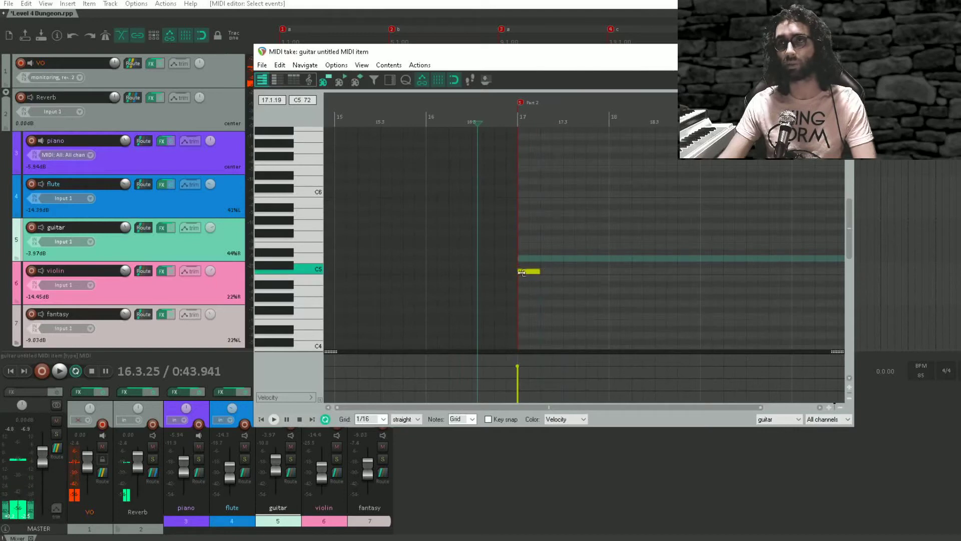
{"action": "left_click", "coordinate": [523, 271]}
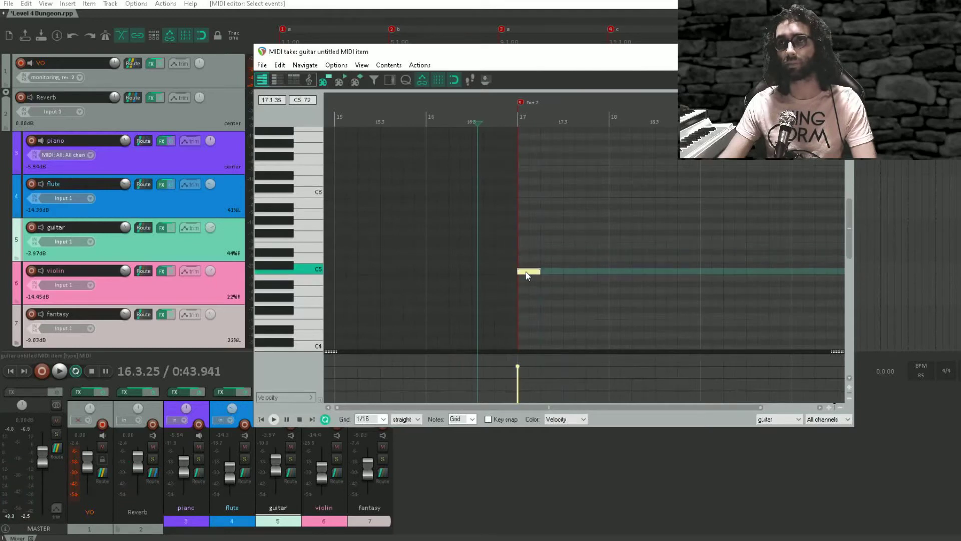
{"action": "left_click", "coordinate": [551, 226]}
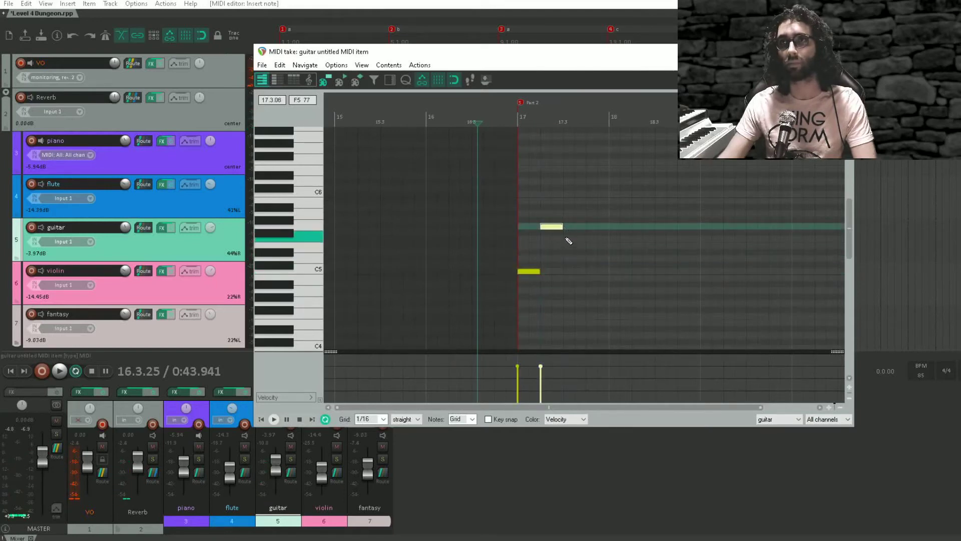
{"action": "left_click", "coordinate": [493, 254]}
{"action": "key", "text": "space"}
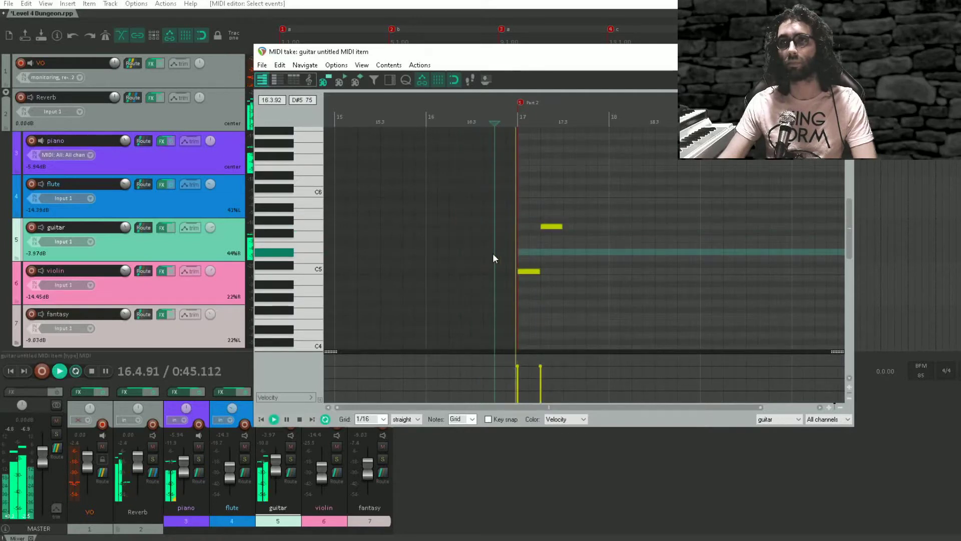
{"action": "key", "text": "space"}
- Add an eighth-note C#5 on beat 3 of bar 17 and shorten the C5 and G5 before it to eighth notes
{"action": "scroll", "coordinate": [550, 260], "scroll_direction": "up", "scroll_amount": 3}
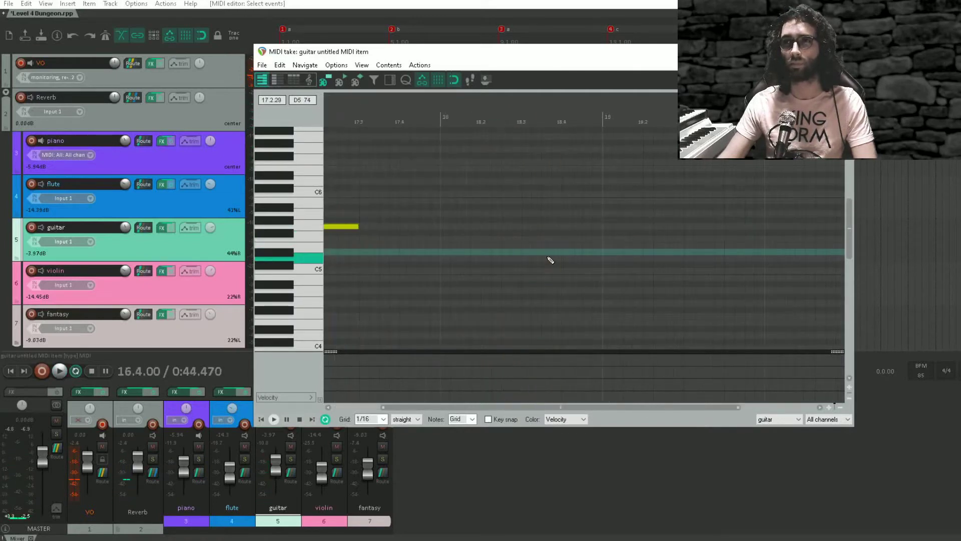
{"action": "left_click", "coordinate": [532, 271]}
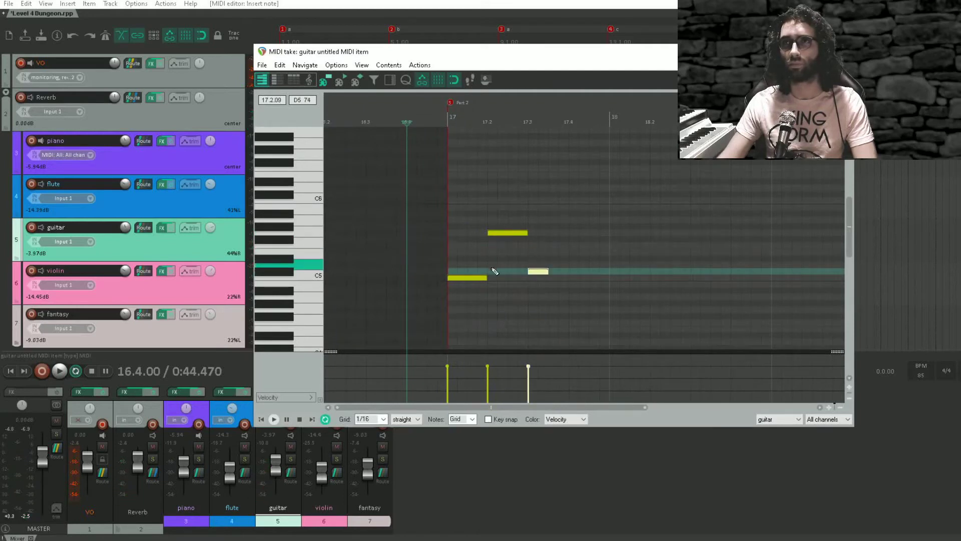
{"action": "left_click_drag", "start_coordinate": [483, 279], "coordinate": [467, 278]}
{"action": "left_click_drag", "start_coordinate": [527, 233], "coordinate": [507, 233]}
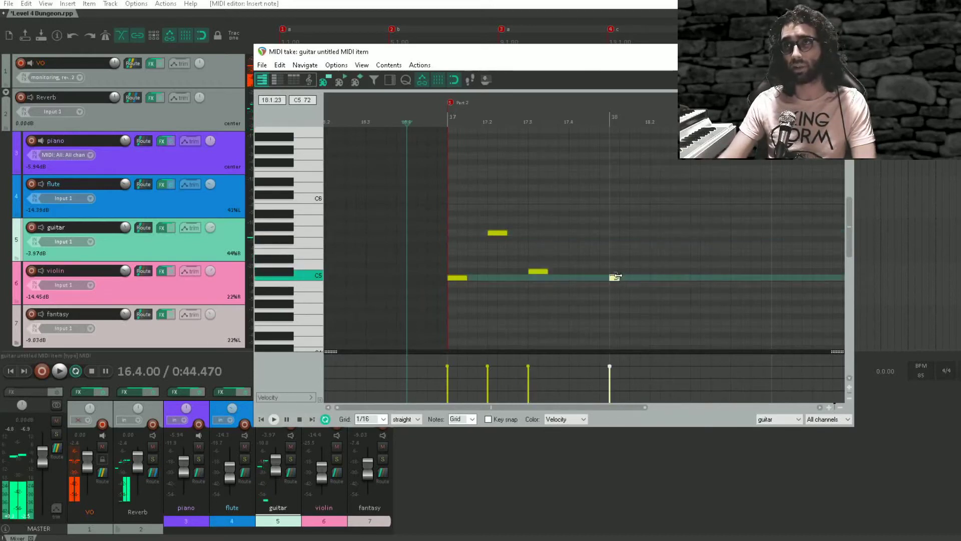
- Build an ascending sixteenth-note run in bar 18 from C5 through C#5, D#5, F5, G5, G#5 and A#5 to C6
{"action": "left_click", "coordinate": [624, 271]}
{"action": "left_click_drag", "start_coordinate": [632, 258], "coordinate": [647, 258]}
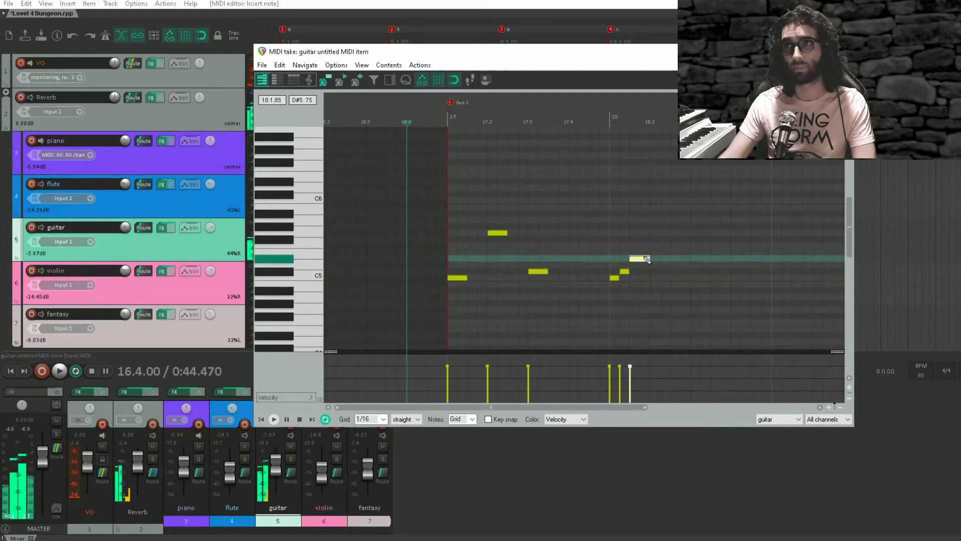
{"action": "left_click", "coordinate": [646, 246]}
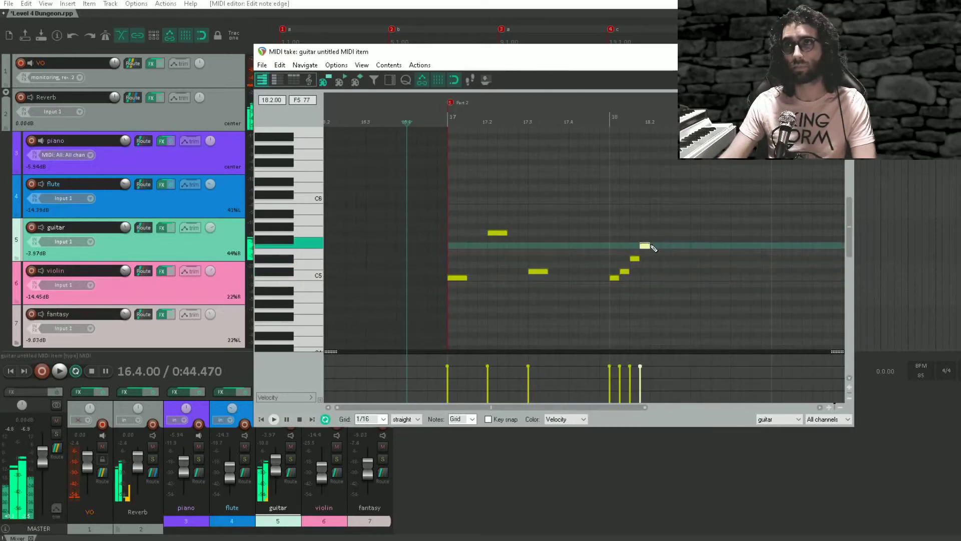
{"action": "left_click", "coordinate": [656, 233]}
{"action": "left_click", "coordinate": [666, 225]}
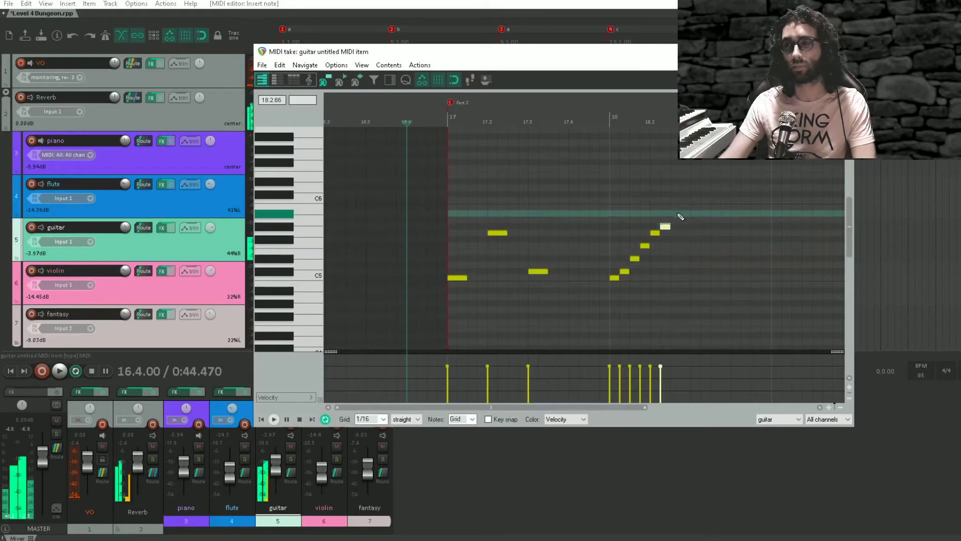
{"action": "left_click", "coordinate": [676, 214]}
{"action": "left_click", "coordinate": [686, 200]}
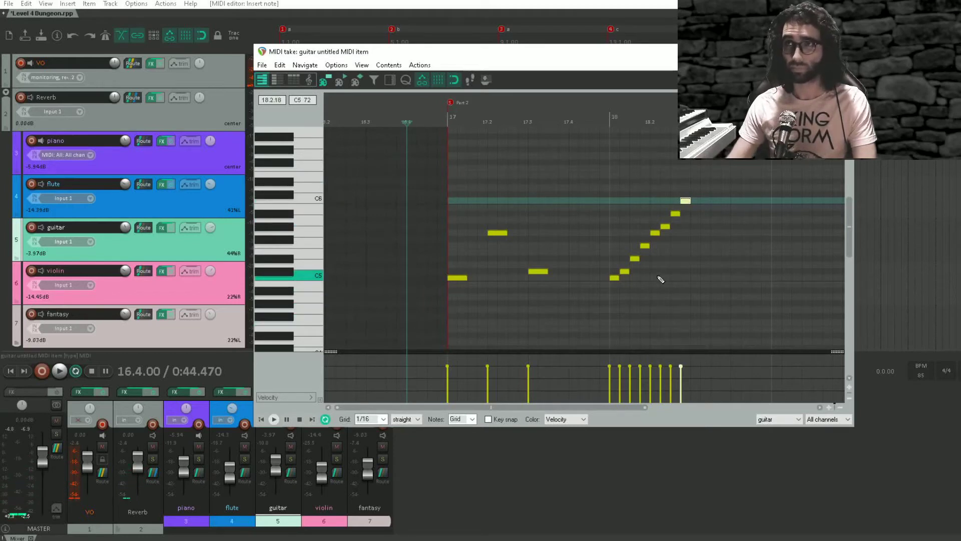
- Play back the guitar notes from the start of bar 18 and from the start of bar 17 to check the phrase
{"action": "left_click", "coordinate": [609, 297]}
{"action": "key", "text": "space"}
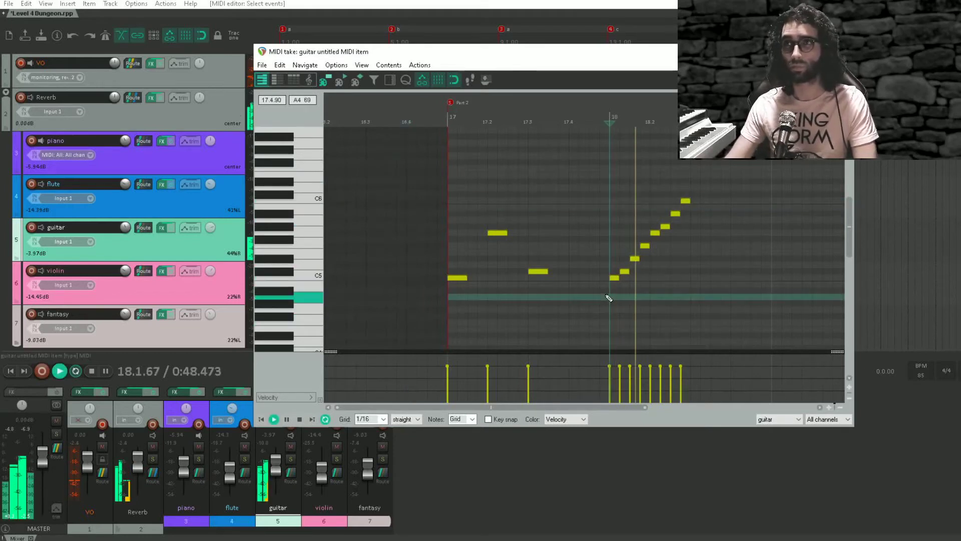
{"action": "key", "text": "space"}
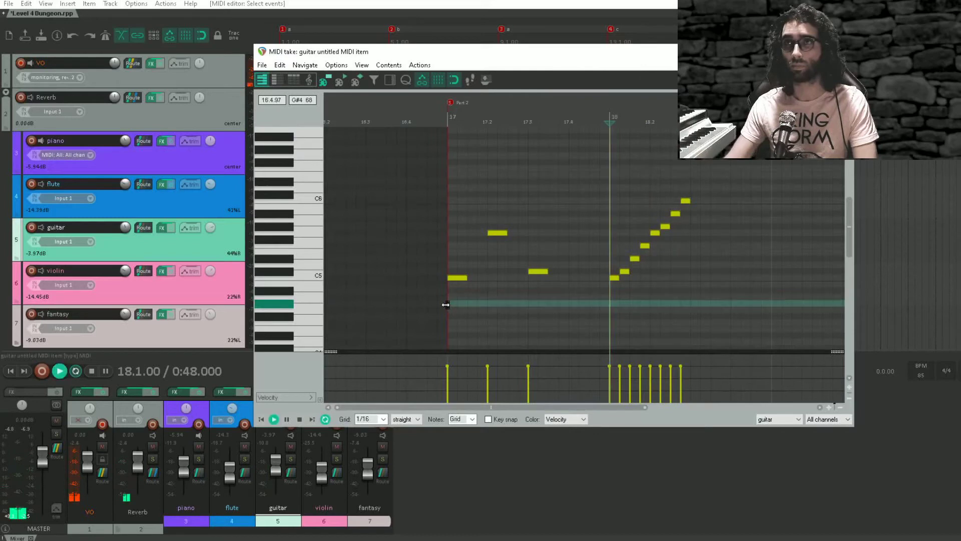
{"action": "key", "text": "space"}
{"action": "left_click", "coordinate": [457, 255]}
{"action": "left_click", "coordinate": [451, 259]}
{"action": "key", "text": "space"}
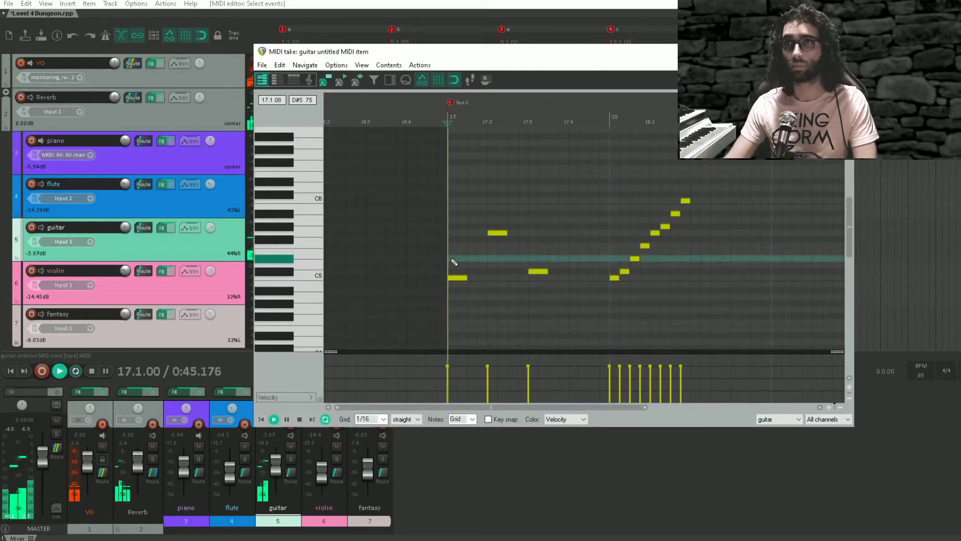
{"action": "key", "text": "space"}
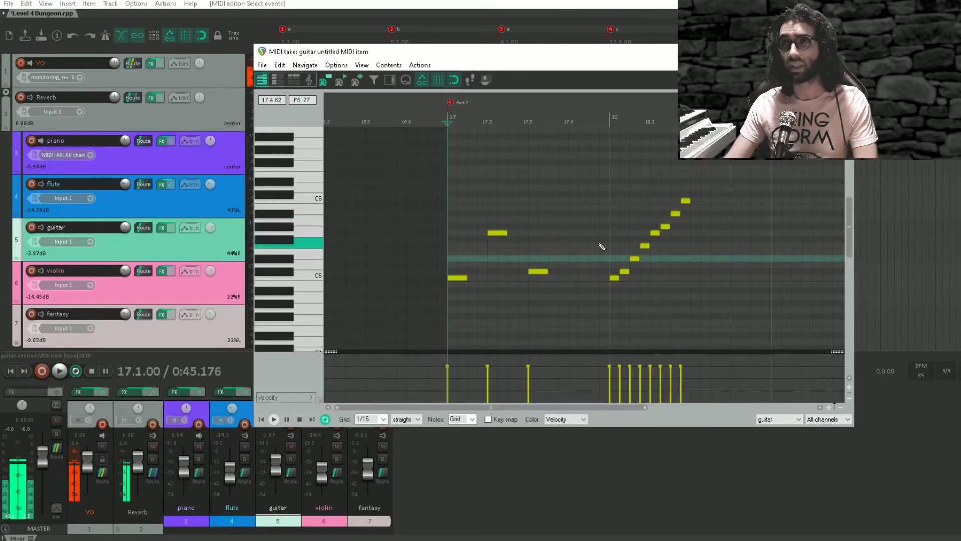
- Add an eighth-note F#5 on beat 4 of bar 17 and play the phrase from bar 17
{"action": "left_click", "coordinate": [576, 240]}
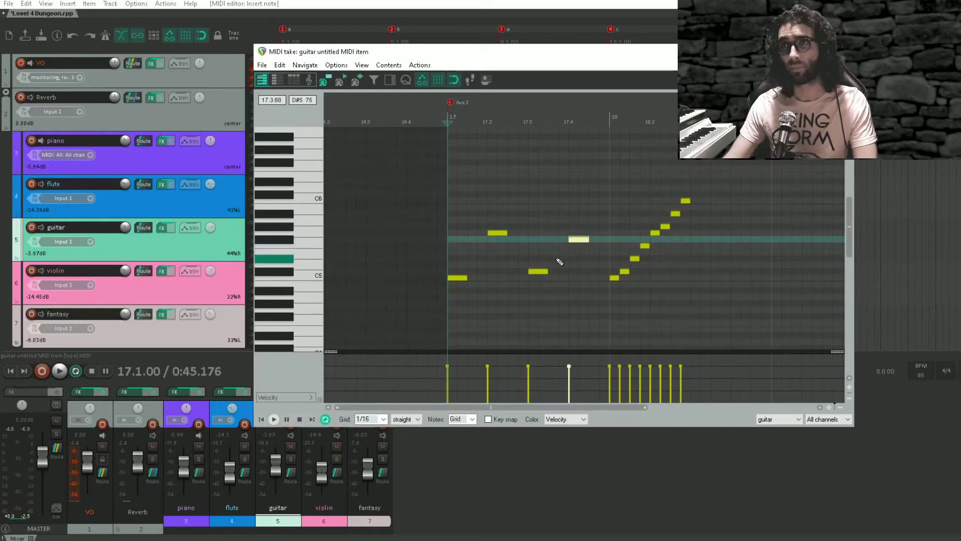
{"action": "left_click", "coordinate": [450, 269]}
{"action": "key", "text": "space"}
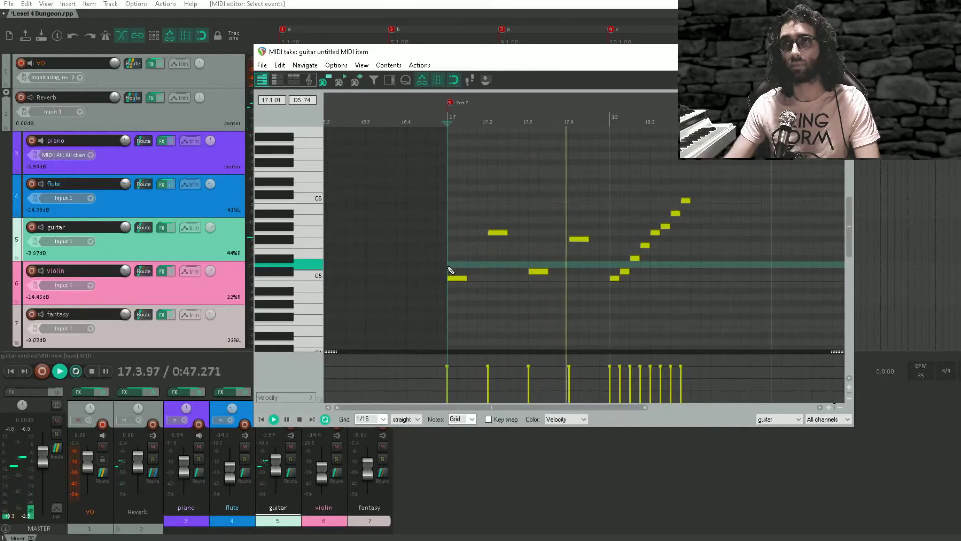
{"action": "key", "text": "space"}
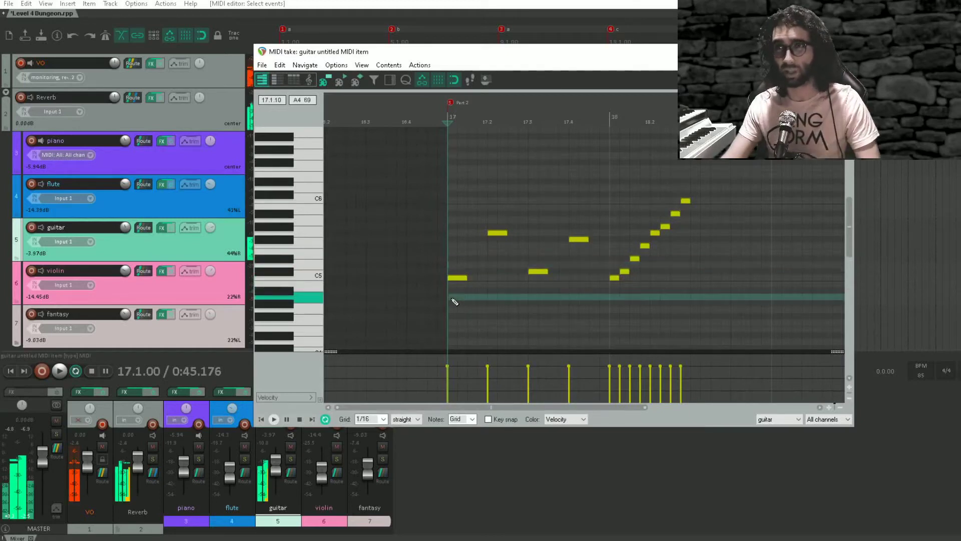
{"action": "key", "text": "space"}
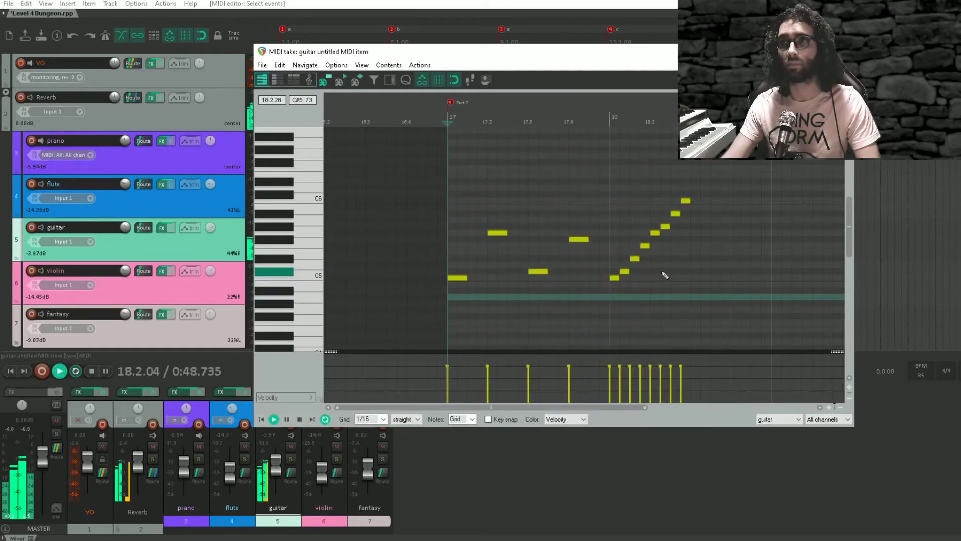
{"action": "key", "text": "space"}
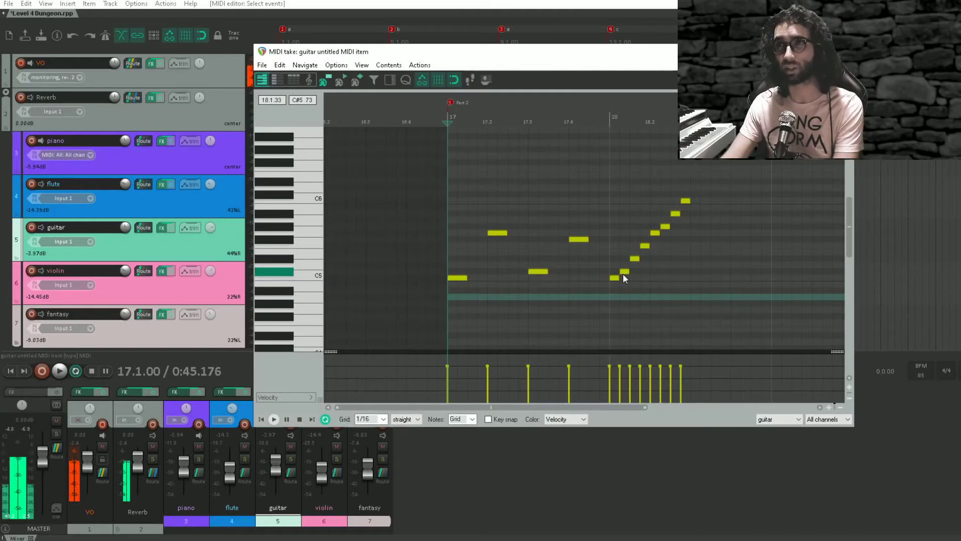
- Replace the bar 18 run with eighth notes C5, C#5, D#5, F5 and F#5 plus a G5 on beat 4, and audition it
{"action": "left_click_drag", "start_coordinate": [620, 288], "coordinate": [770, 139]}
{"action": "key", "text": "Delete"}
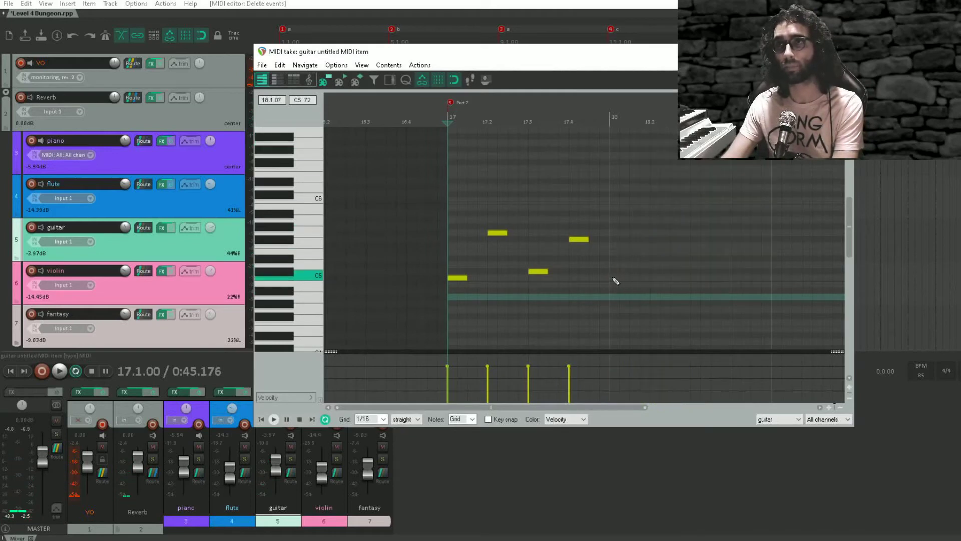
{"action": "left_click", "coordinate": [613, 278]}
{"action": "left_click", "coordinate": [635, 272]}
{"action": "left_click", "coordinate": [658, 259]}
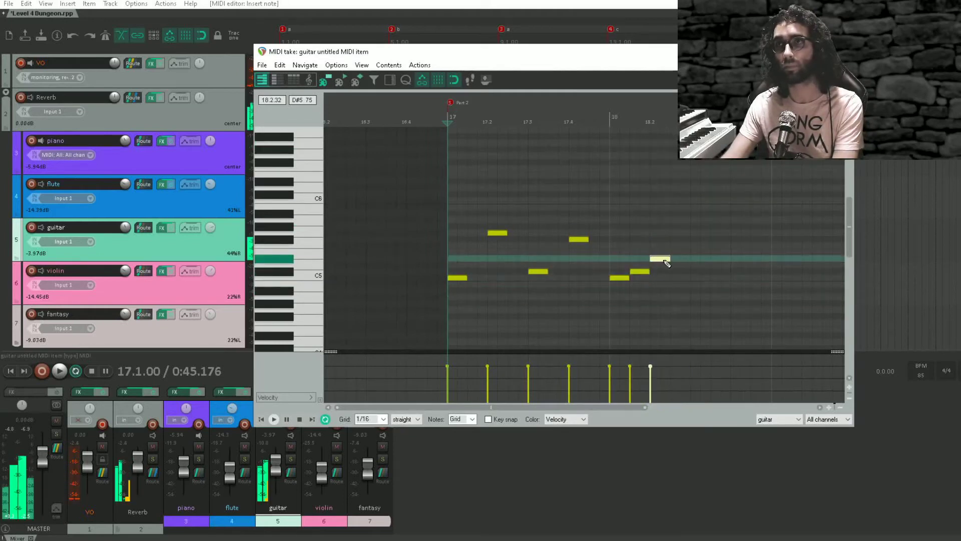
{"action": "left_click", "coordinate": [686, 245]}
{"action": "left_click", "coordinate": [703, 239]}
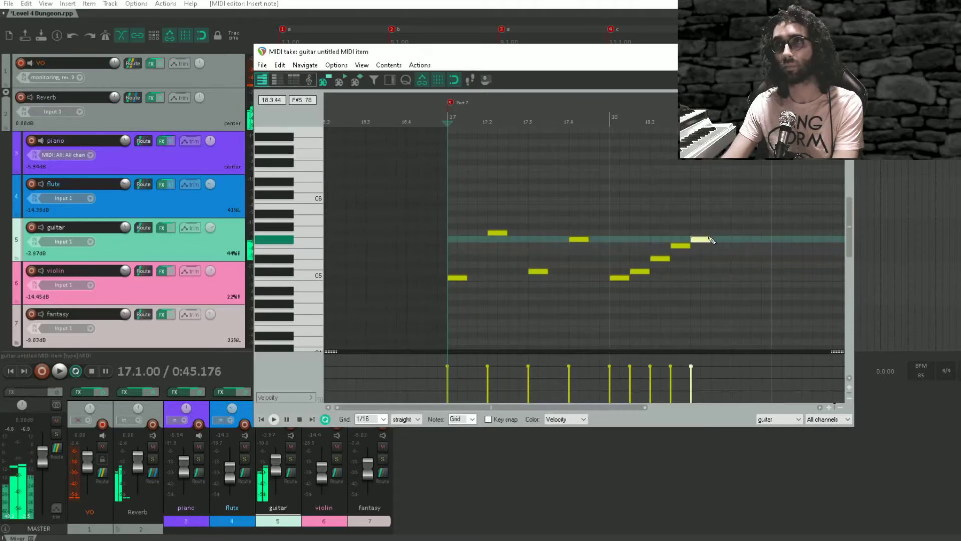
{"action": "left_click", "coordinate": [734, 234]}
{"action": "key", "text": "space"}
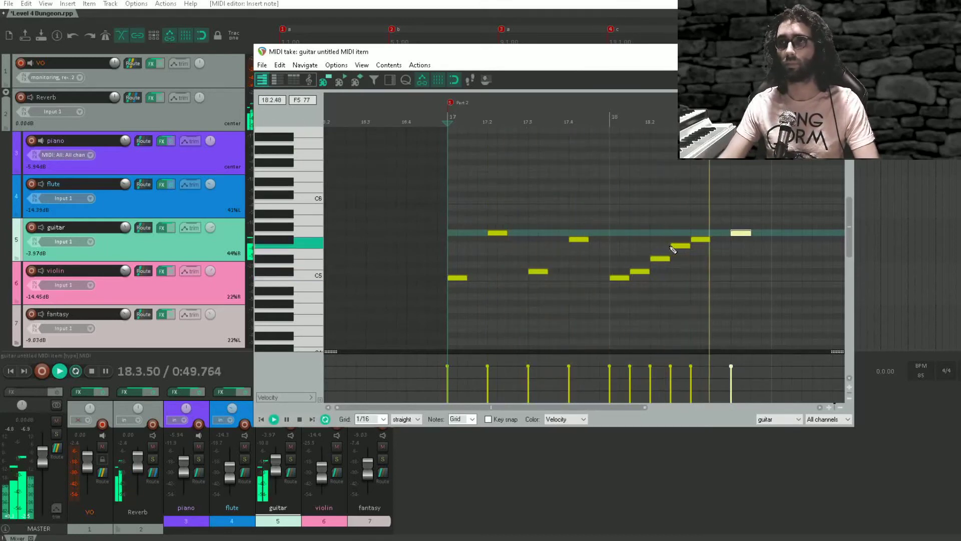
{"action": "key", "text": "space"}
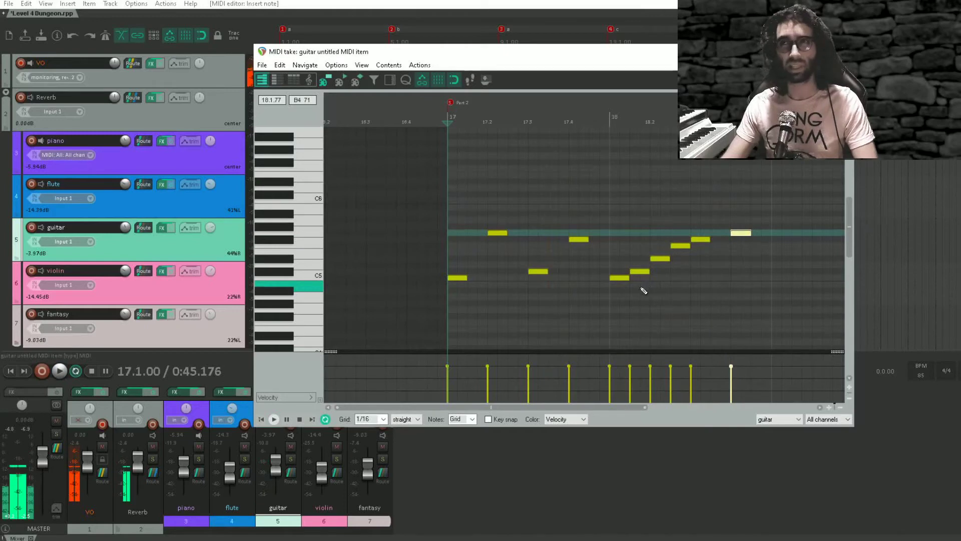
- Copy the whole two-bar guitar phrase from bars 17–18 to bars 19–20
{"action": "scroll", "coordinate": [633, 266], "scroll_direction": "down", "scroll_amount": 2}
{"action": "scroll", "coordinate": [601, 245], "scroll_direction": "up", "scroll_amount": 2}
{"action": "scroll", "coordinate": [551, 243], "scroll_direction": "down", "scroll_amount": 1}
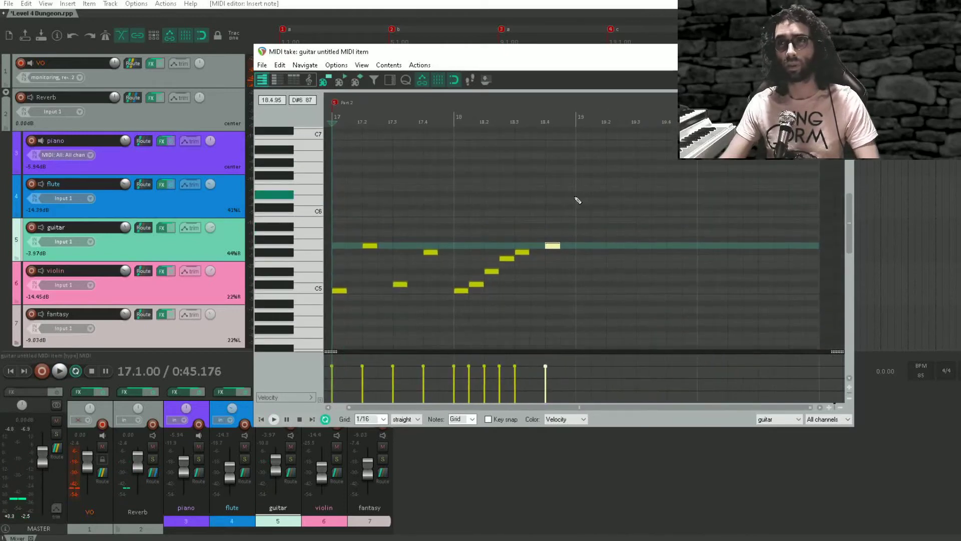
{"action": "left_click_drag", "start_coordinate": [629, 186], "coordinate": [585, 294]}
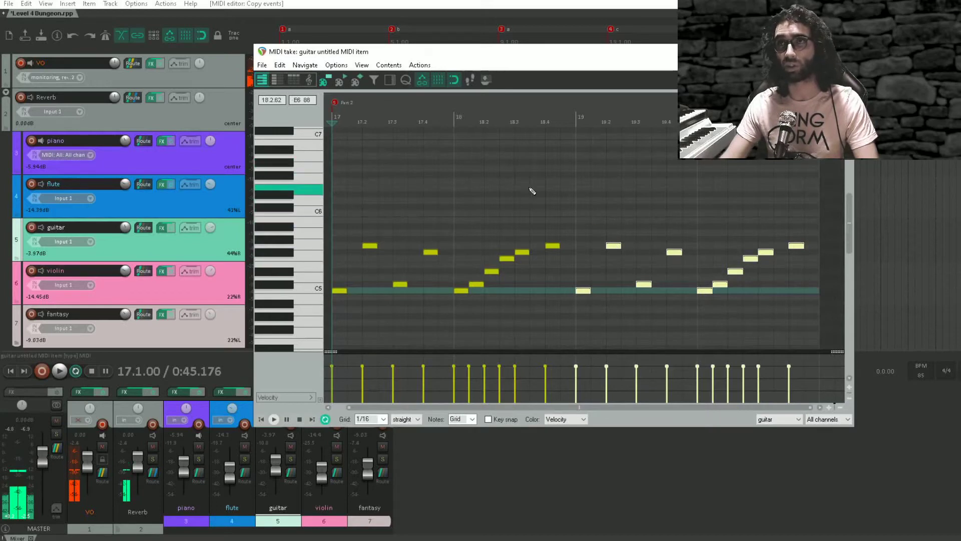
- In bar 20 of the guitar, raise the C#5 to F#5 and the D#5 to G#5, and lower the final G5 to C#5
{"action": "left_click", "coordinate": [705, 291]}
{"action": "left_click", "coordinate": [719, 284]}
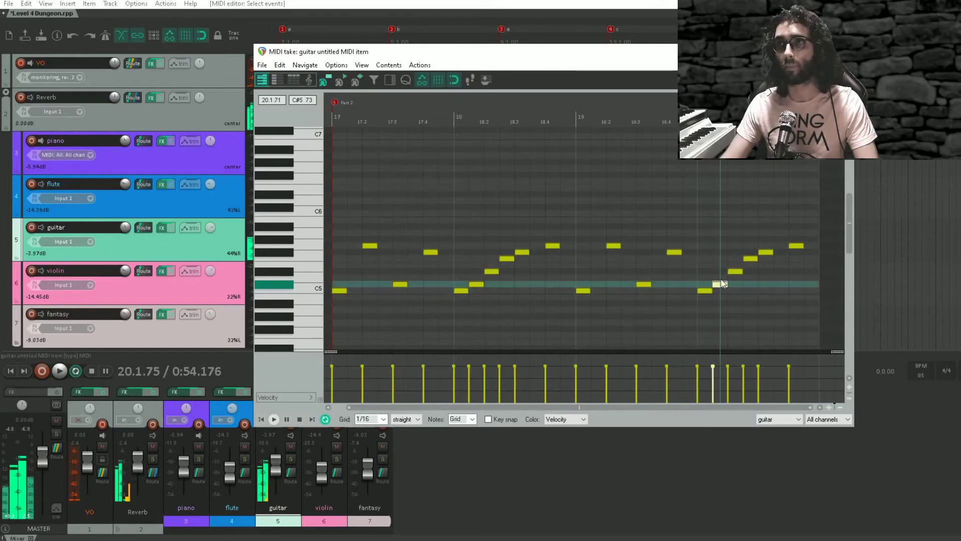
{"action": "left_click_drag", "start_coordinate": [719, 284], "coordinate": [737, 244]}
{"action": "left_click", "coordinate": [748, 260]}
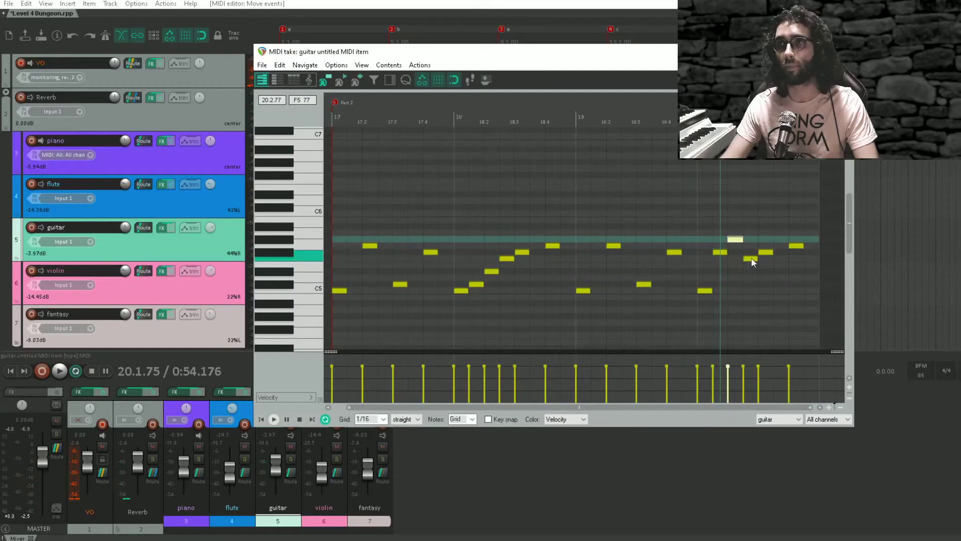
{"action": "left_click", "coordinate": [765, 253]}
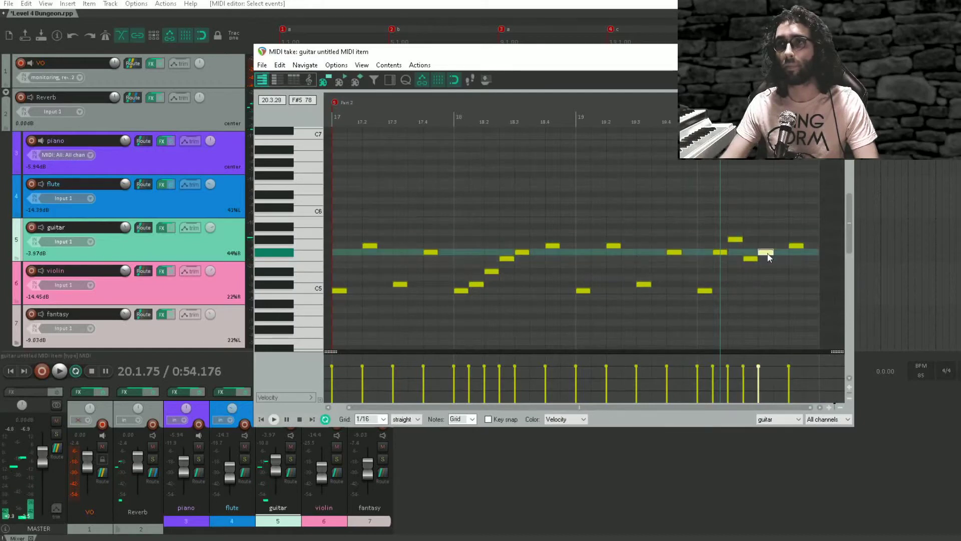
{"action": "left_click_drag", "start_coordinate": [795, 245], "coordinate": [796, 284]}
{"action": "key", "text": "Escape"}
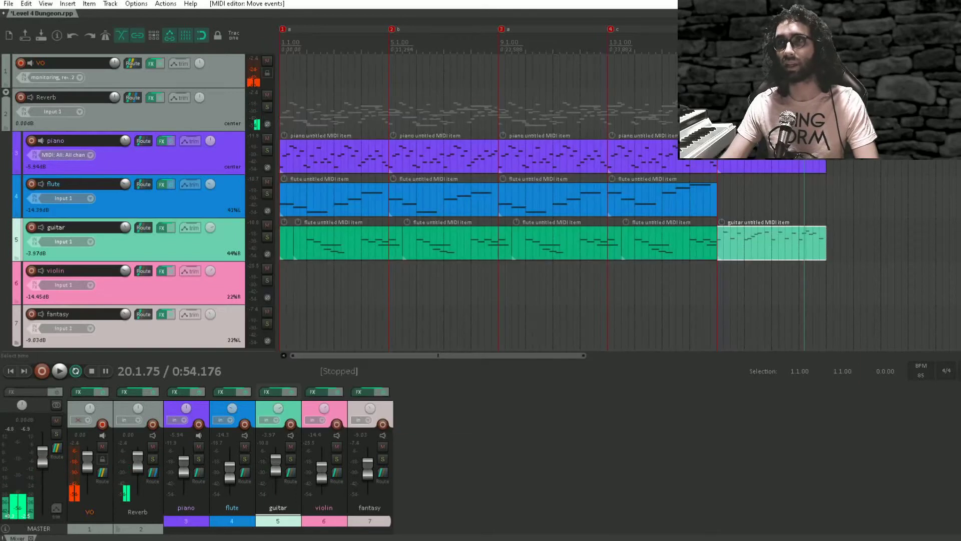
- Set the time selection to bars 17–20 and play back the arrangement over that range
{"action": "left_click_drag", "start_coordinate": [719, 115], "coordinate": [826, 115]}
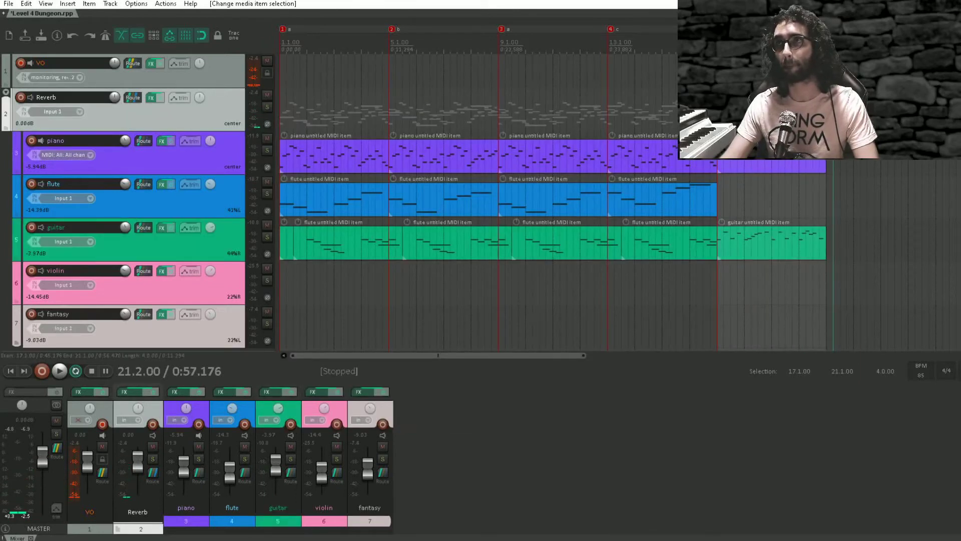
{"action": "key", "text": "space"}
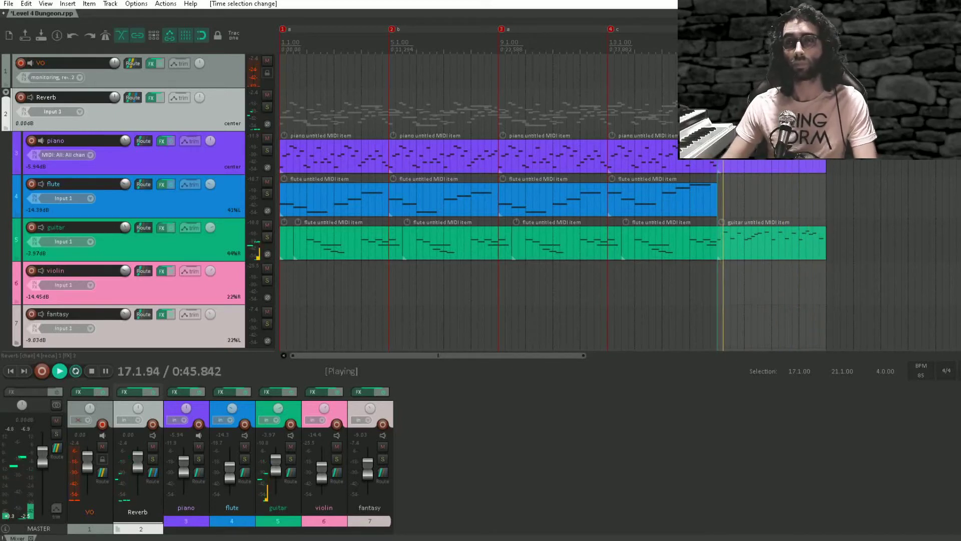
{"action": "key", "text": "space"}
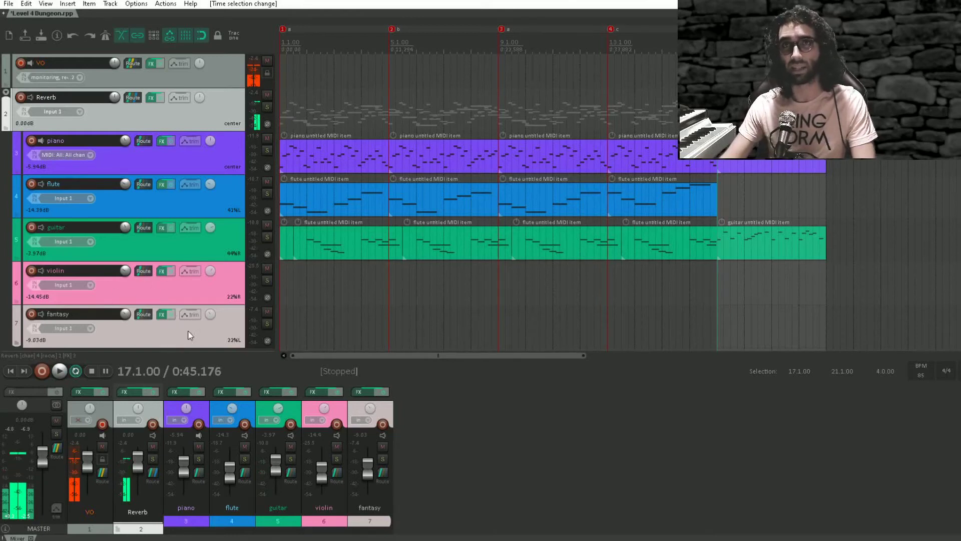
- Create empty four-bar MIDI items from bar 17 on the violin and fantasy tracks, and open the violin item for editing
{"action": "left_click", "coordinate": [715, 278]}
{"action": "mouse_move", "coordinate": [720, 279]}
{"action": "left_mouse_down"}
{"action": "mouse_move", "coordinate": [611, 265]}
{"action": "mouse_move", "coordinate": [905, 271]}
{"action": "left_mouse_up"}
{"action": "scroll", "coordinate": [611, 265], "scroll_direction": "up", "scroll_amount": 4}
{"action": "left_click", "coordinate": [643, 149]}
{"action": "left_click_drag", "start_coordinate": [604, 313], "coordinate": [905, 313]}
{"action": "double_click", "coordinate": [647, 273]}
- Audition single violin pitches on the piano-roll keyboard, mainly between C3 and C4, to find a starting note
{"action": "left_click", "coordinate": [285, 306]}
{"action": "left_click", "coordinate": [291, 136]}
{"action": "left_click", "coordinate": [298, 177]}
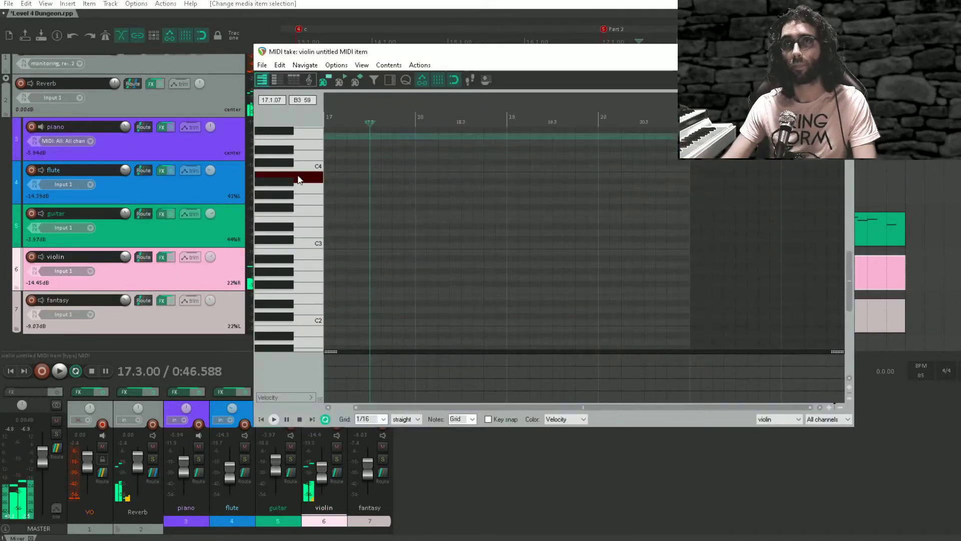
{"action": "left_click", "coordinate": [304, 144]}
{"action": "left_click", "coordinate": [306, 167]}
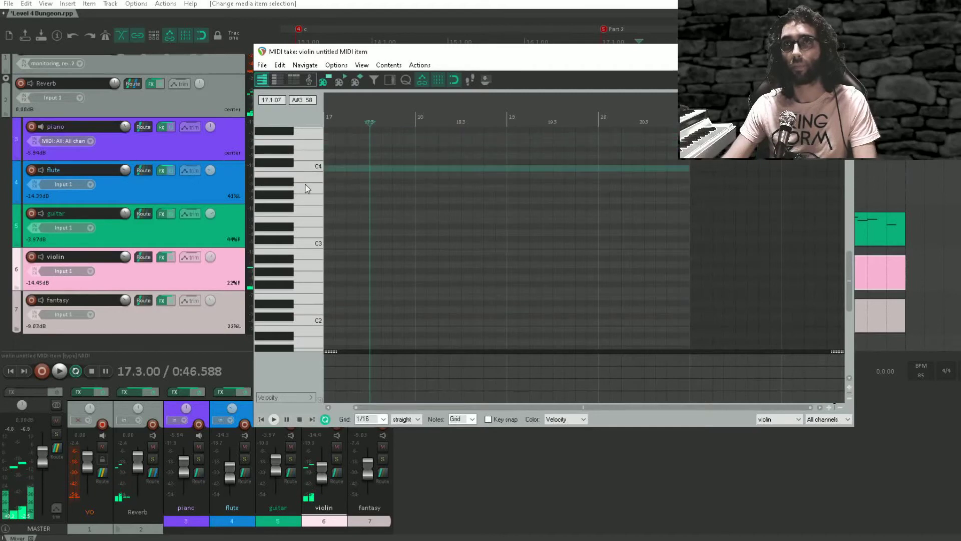
{"action": "left_click", "coordinate": [311, 200]}
{"action": "left_click", "coordinate": [318, 167]}
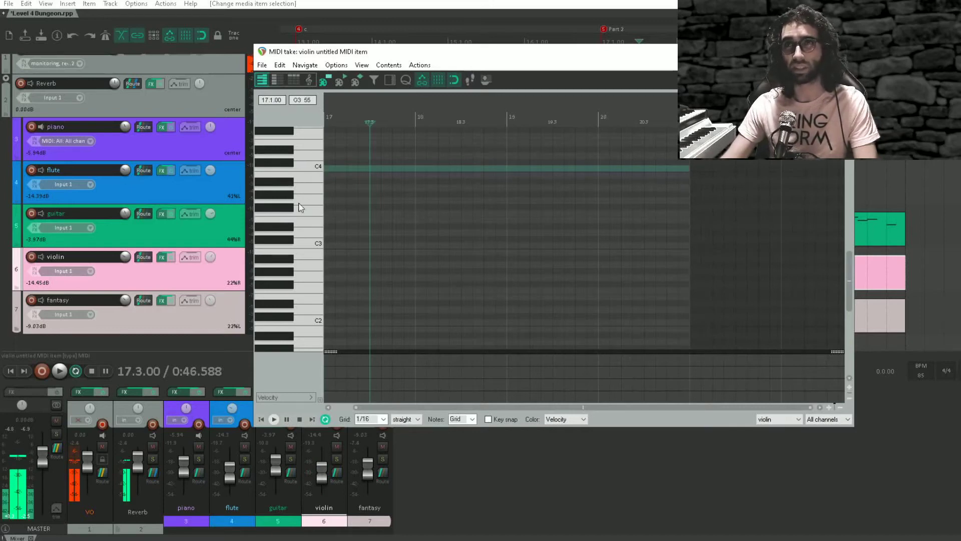
{"action": "left_click", "coordinate": [297, 246]}
{"action": "left_click", "coordinate": [288, 239]}
{"action": "left_click", "coordinate": [283, 226]}
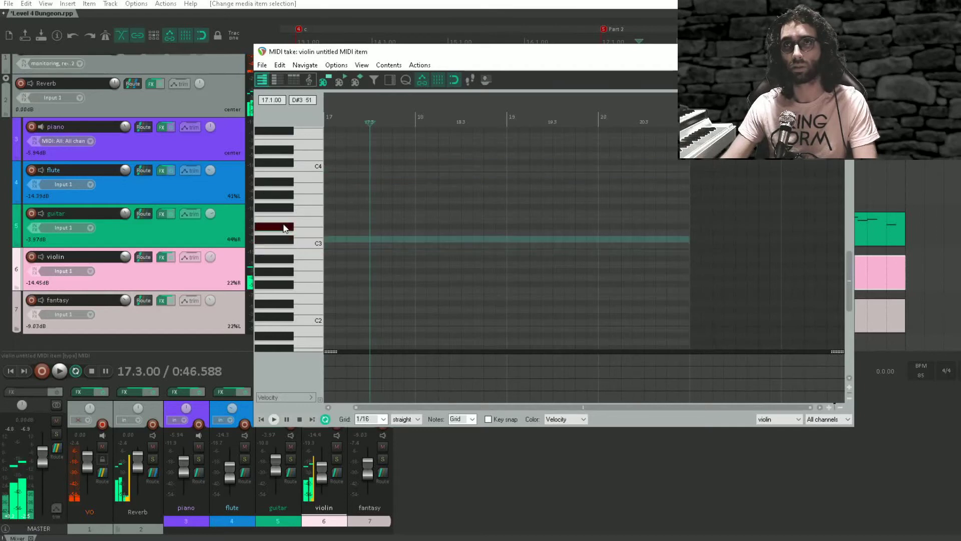
{"action": "left_click", "coordinate": [300, 216]}
{"action": "left_click", "coordinate": [304, 205]}
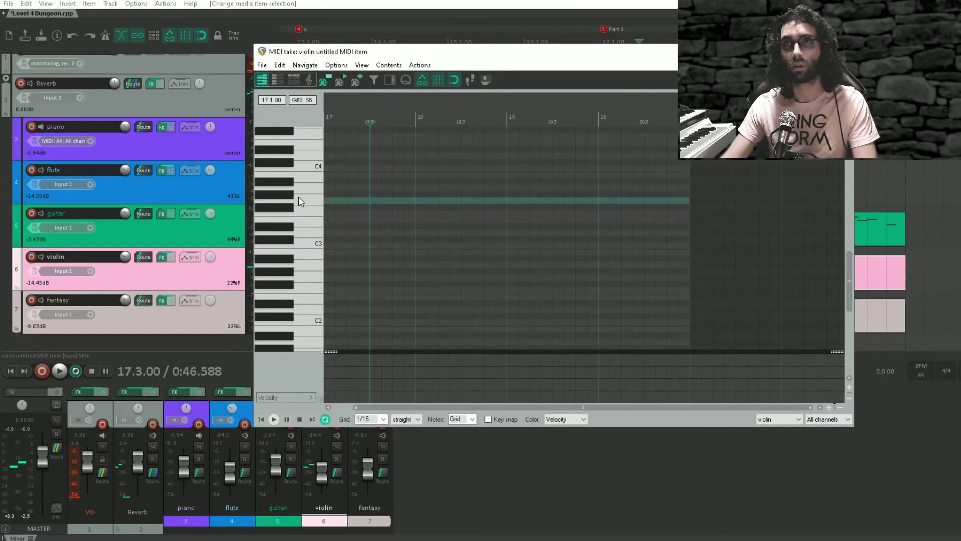
{"action": "left_click", "coordinate": [315, 202]}
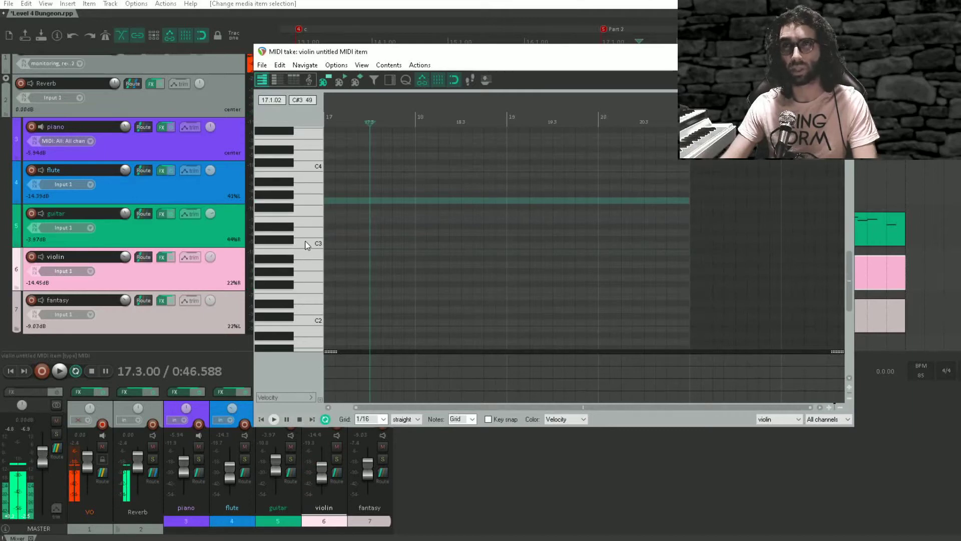
{"action": "left_click", "coordinate": [306, 244]}
{"action": "left_click", "coordinate": [306, 202]}
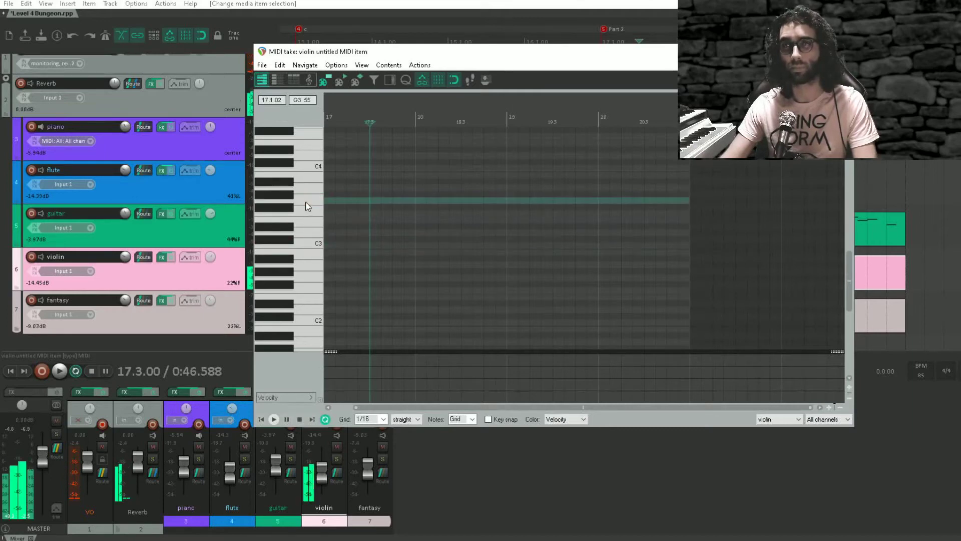
- Draw a half-bar G3 violin note at the start of bar 17 and play it from just before the bar
{"action": "scroll", "coordinate": [346, 195], "scroll_direction": "left", "scroll_amount": 1}
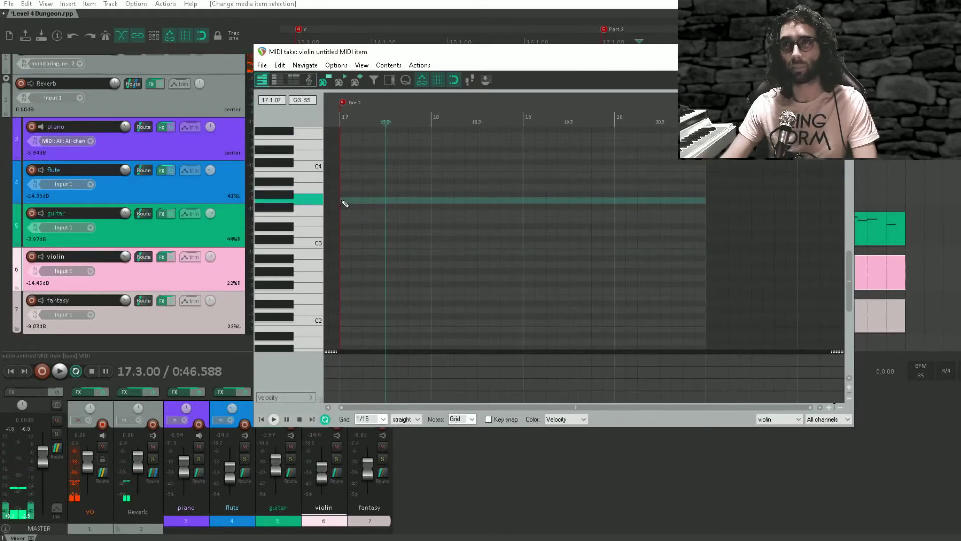
{"action": "left_click_drag", "start_coordinate": [345, 204], "coordinate": [391, 203]}
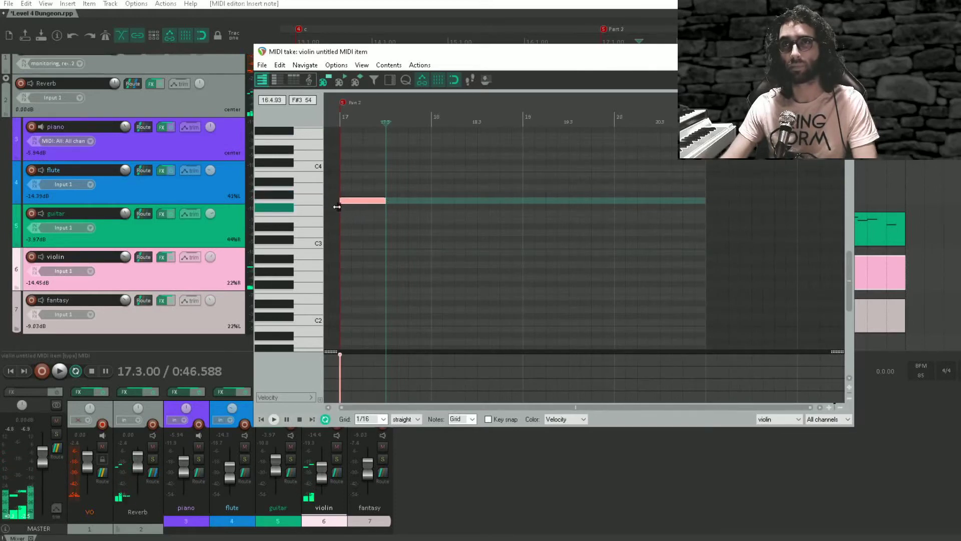
{"action": "scroll", "coordinate": [356, 212], "scroll_direction": "left", "scroll_amount": 6}
{"action": "left_click", "coordinate": [418, 218]}
{"action": "key", "text": "space"}
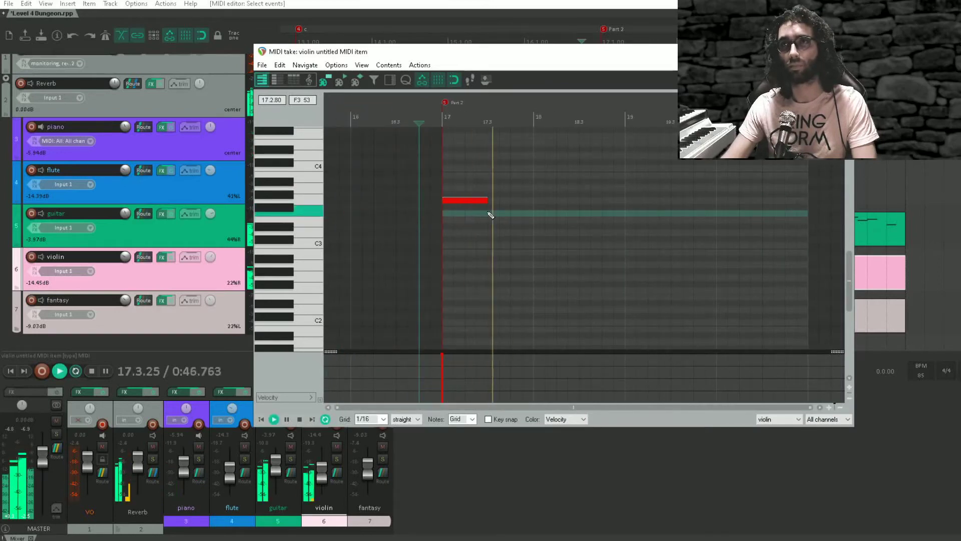
{"action": "key", "text": "space"}
- Try the violin note an octave higher at G4 and play it with the other tracks
{"action": "scroll", "coordinate": [495, 303], "scroll_direction": "up", "scroll_amount": 3}
{"action": "left_click_drag", "start_coordinate": [455, 293], "coordinate": [459, 213]}
{"action": "key", "text": "space"}
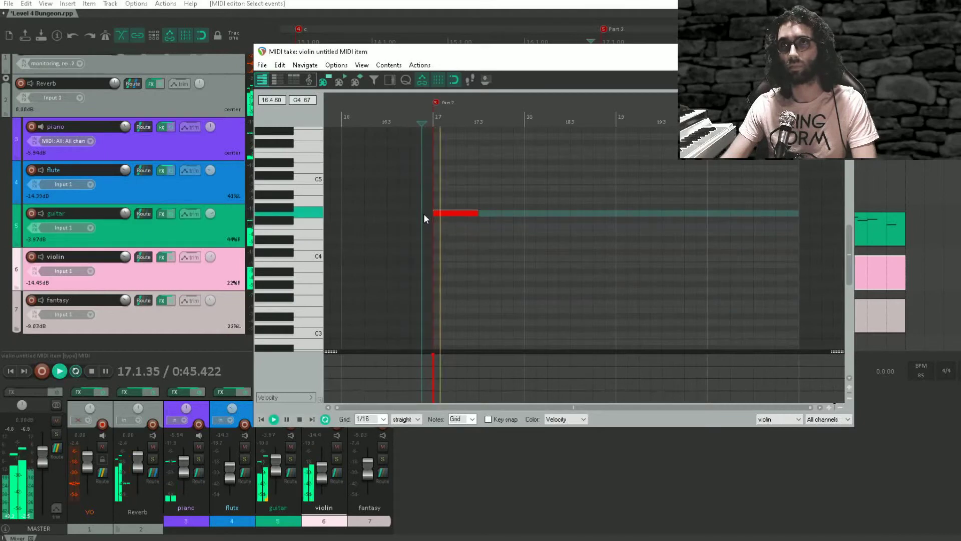
{"action": "key", "text": "space"}
- Move the violin note at bar 17 down to G2 and play it from the middle of bar 16
{"action": "left_click_drag", "start_coordinate": [452, 214], "coordinate": [452, 330]}
{"action": "left_click", "coordinate": [395, 330]}
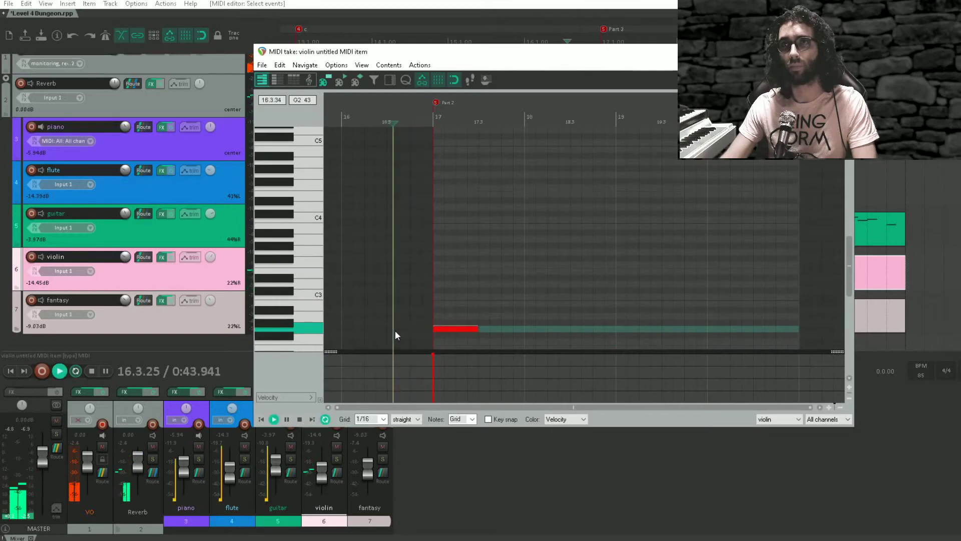
{"action": "key", "text": "space"}
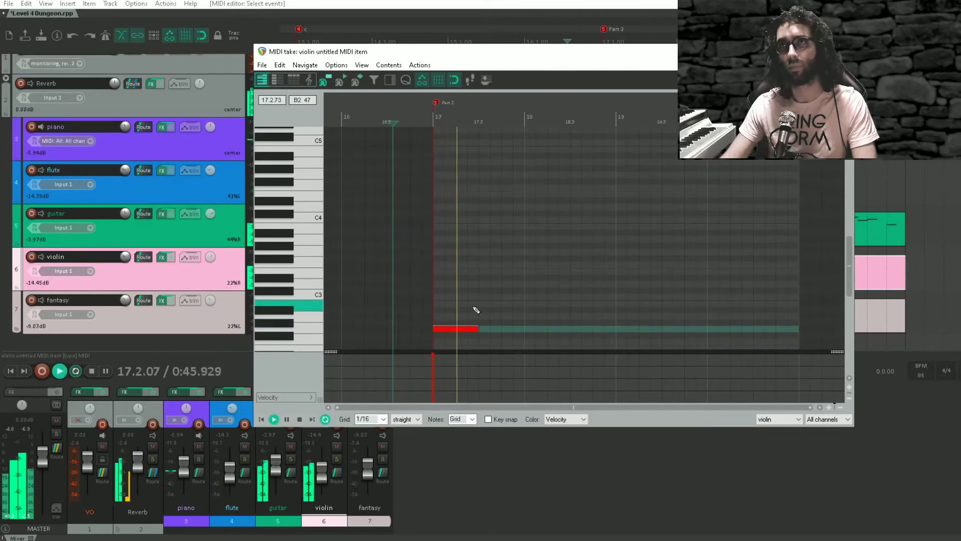
{"action": "key", "text": "space"}
{"action": "scroll", "coordinate": [483, 280], "scroll_direction": "down", "scroll_amount": 3}
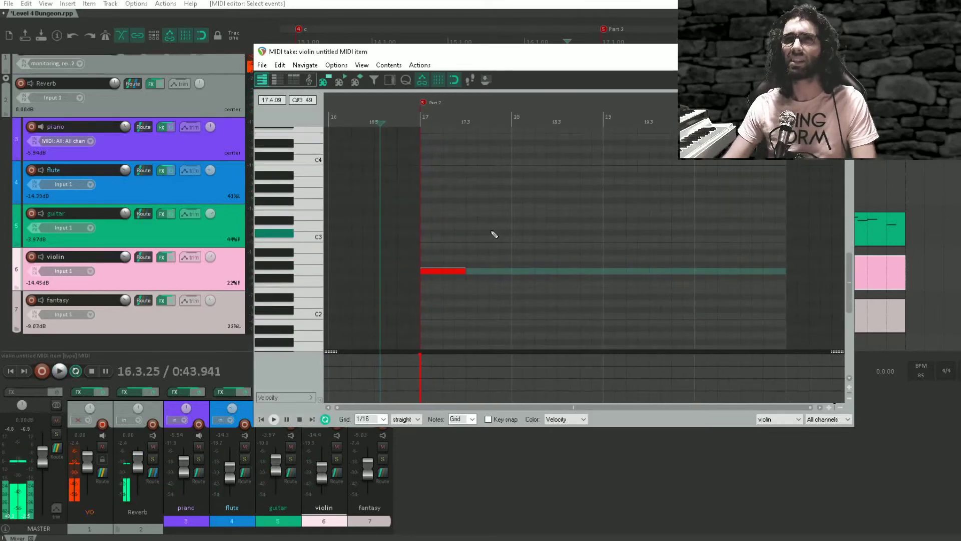
- Check the VL-Tone instrument in the violin track's FX chain and close its windows
{"action": "left_click", "coordinate": [162, 257]}
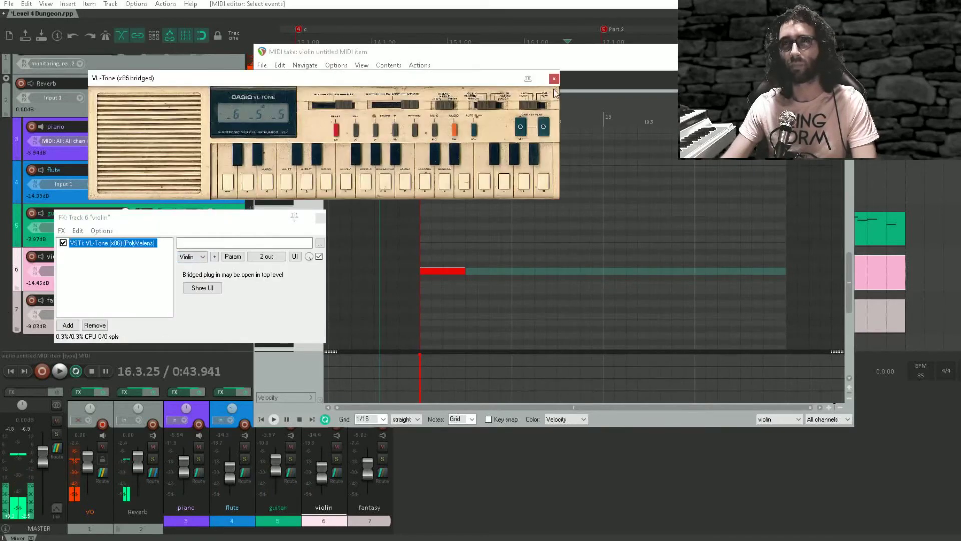
{"action": "key", "text": "Escape"}
{"action": "left_click", "coordinate": [321, 218]}
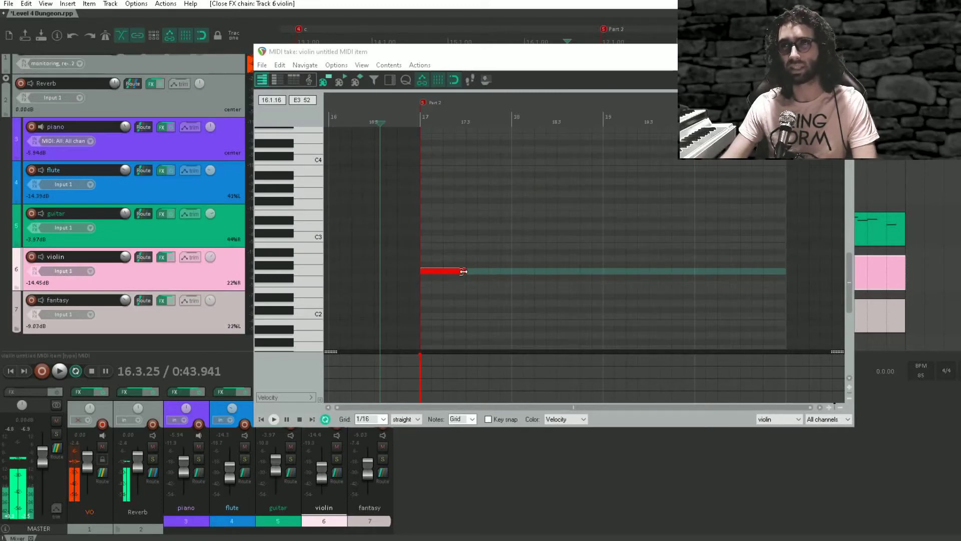
- Lengthen the violin G2 note to fill all of bar 17 and play it from late in bar 16
{"action": "left_click_drag", "start_coordinate": [464, 271], "coordinate": [526, 275]}
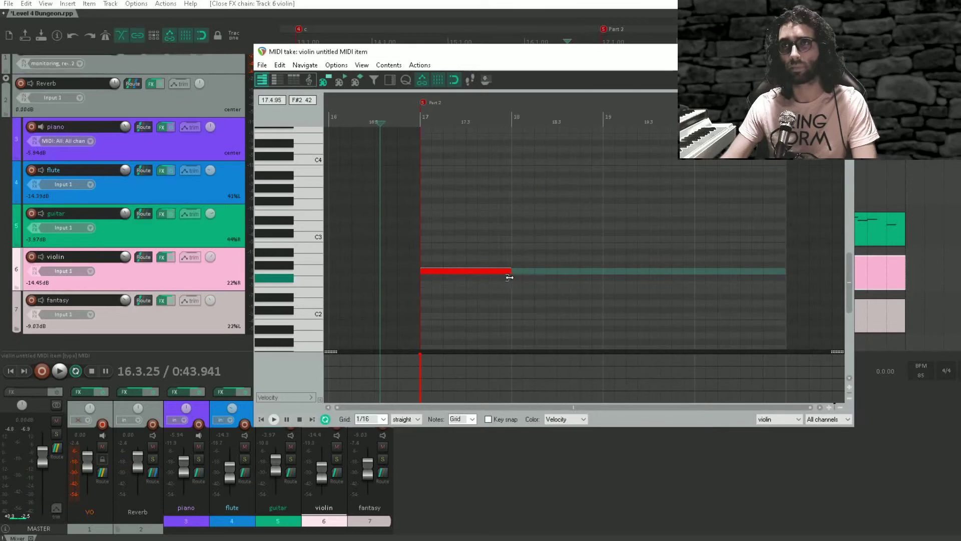
{"action": "mouse_move", "coordinate": [450, 271]}
{"action": "left_mouse_down"}
{"action": "mouse_move", "coordinate": [452, 316]}
{"action": "mouse_move", "coordinate": [452, 271]}
{"action": "left_mouse_up"}
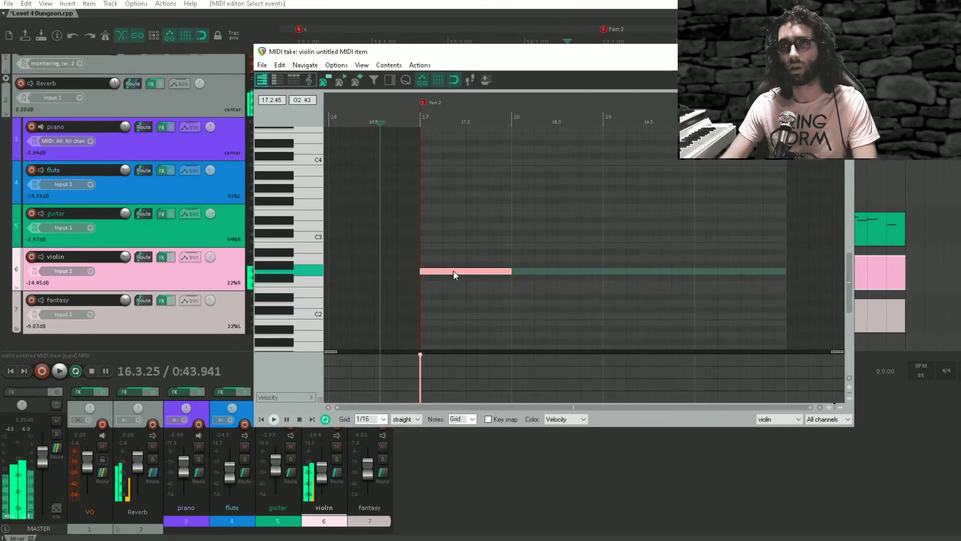
{"action": "key", "text": "space"}
{"action": "left_click", "coordinate": [401, 289]}
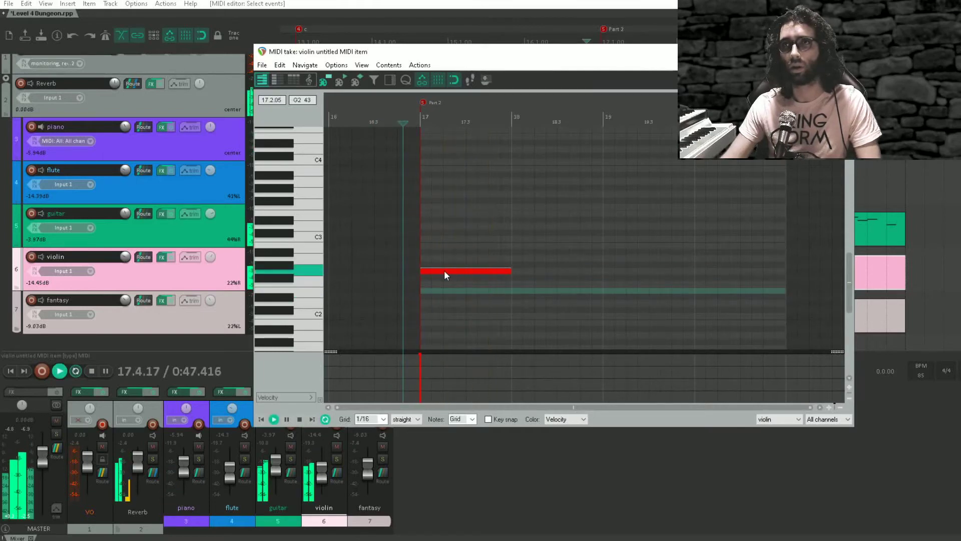
{"action": "key", "text": "space"}
- Copy the whole-bar violin note into bar 18 as F#2 and play the result
{"action": "left_click_drag", "start_coordinate": [444, 270], "coordinate": [543, 278]}
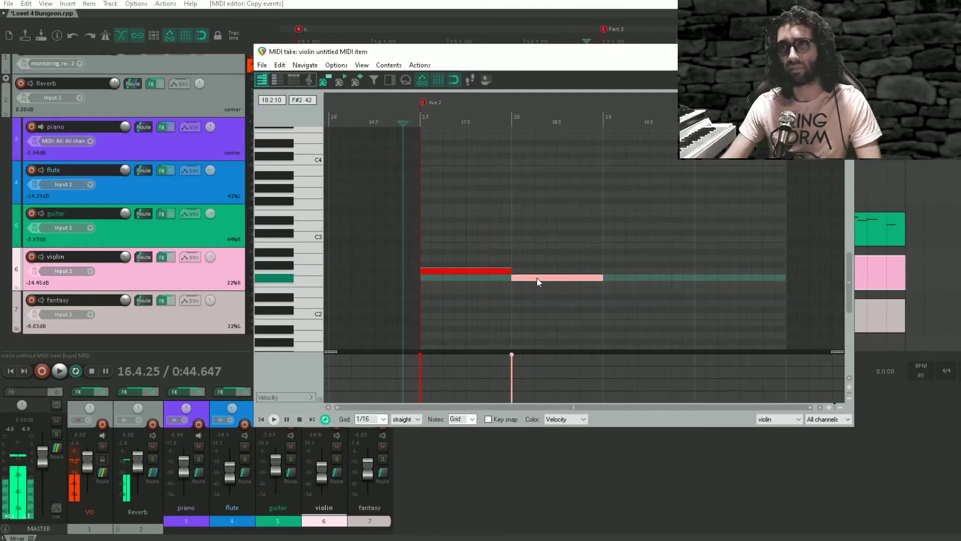
{"action": "key", "text": "space"}
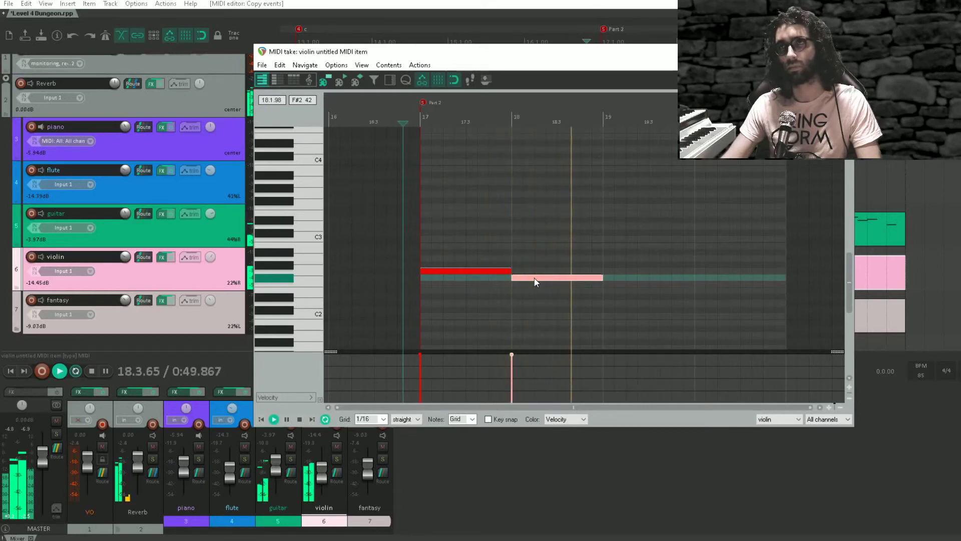
{"action": "key", "text": "space"}
- Copy the whole-bar violin note into bar 19 as F2 and bar 20 as D#2, and close the MIDI editor
{"action": "left_click_drag", "start_coordinate": [534, 282], "coordinate": [636, 283]}
{"action": "key", "text": "space"}
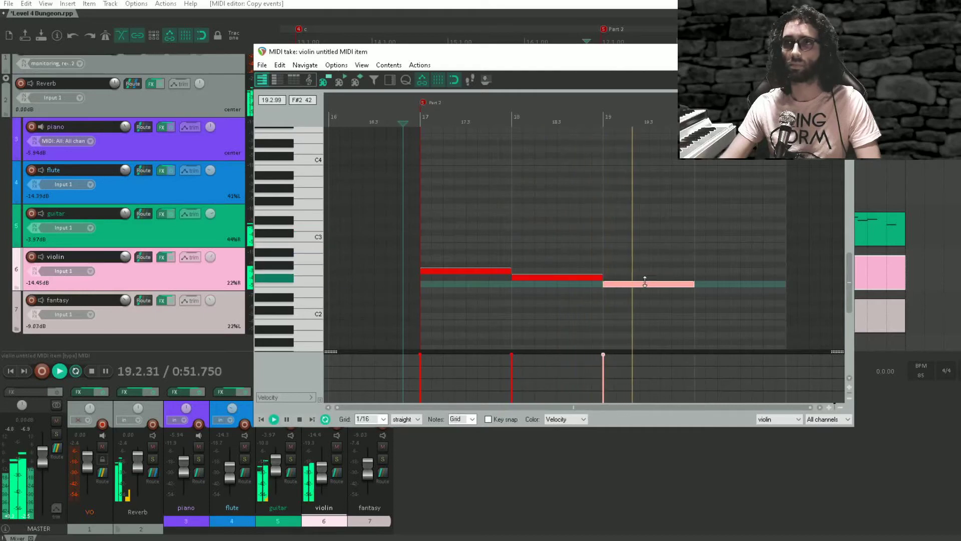
{"action": "key", "text": "space"}
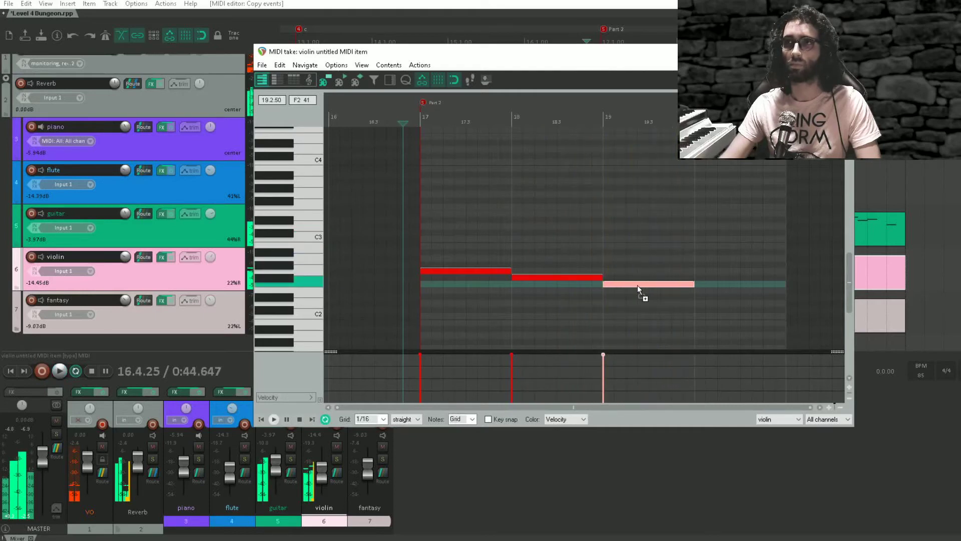
{"action": "left_click_drag", "start_coordinate": [638, 284], "coordinate": [737, 295]}
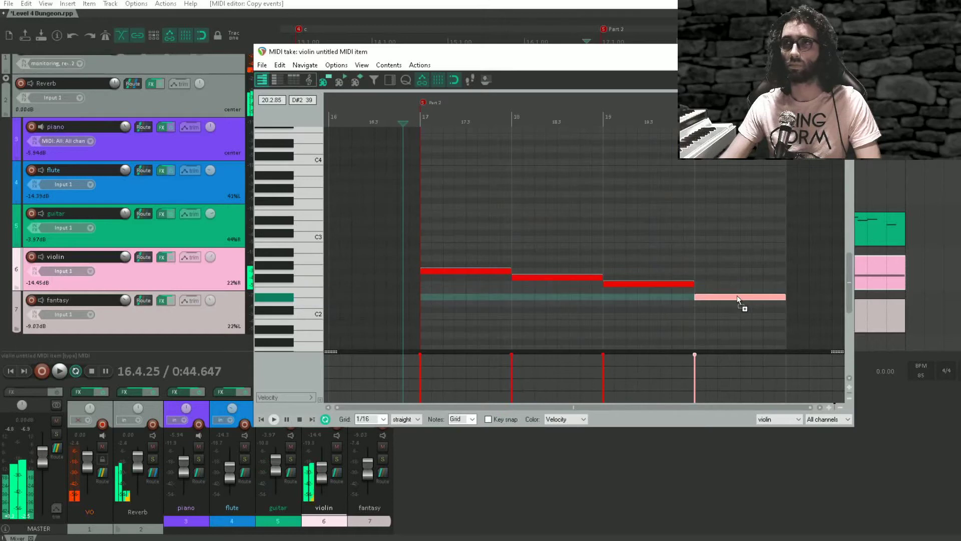
{"action": "key", "text": "Escape"}
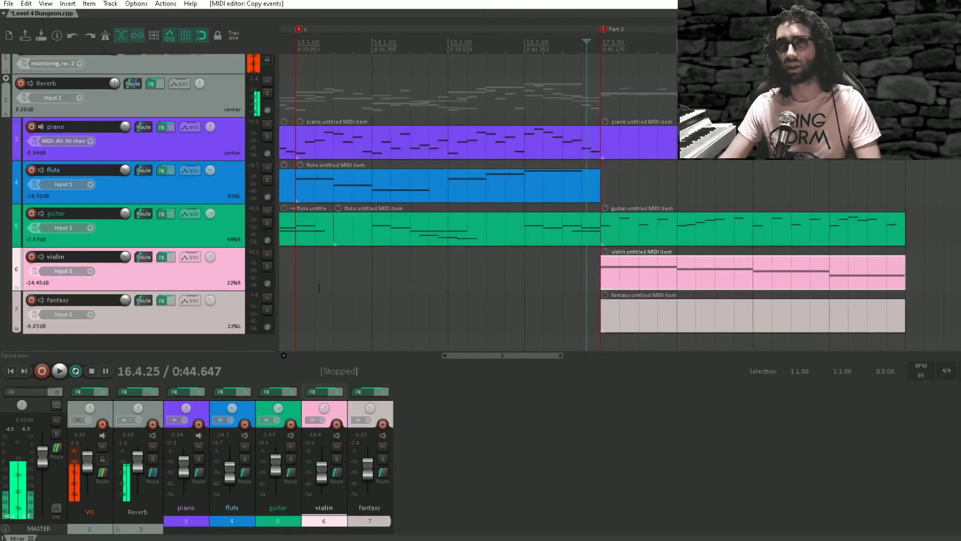
- Play back the arrangement from bar 13 through the new violin and guitar parts
{"action": "left_click", "coordinate": [302, 287]}
{"action": "key", "text": "space"}
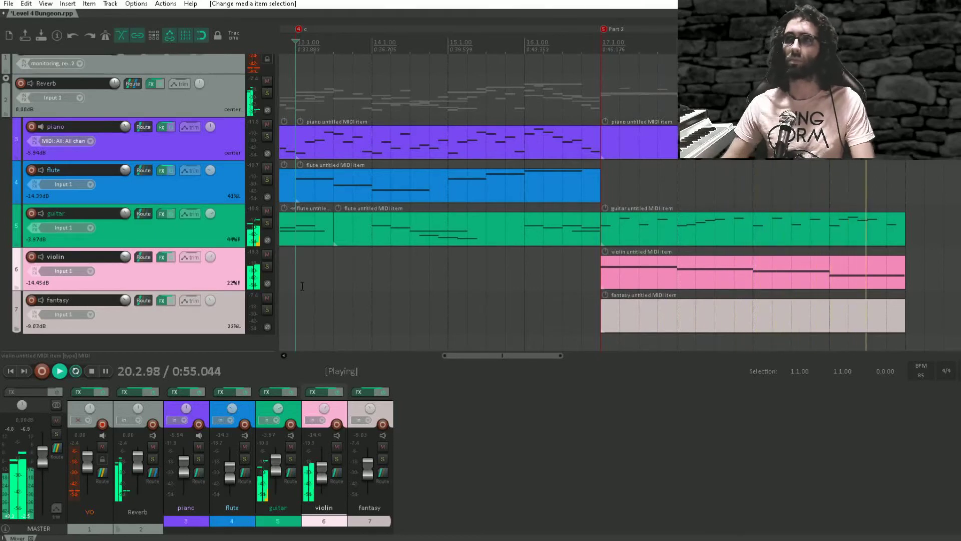
{"action": "key", "text": "space"}
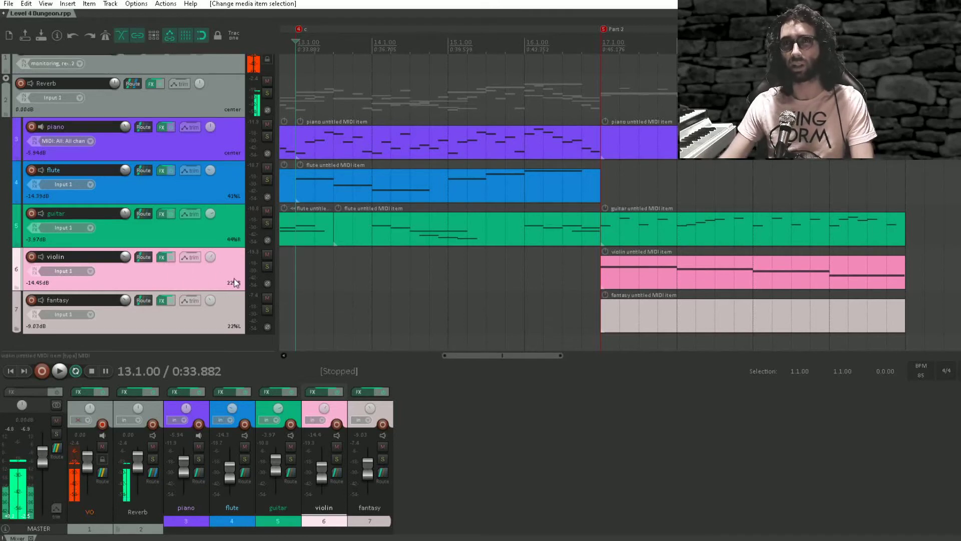
- Add the JS Frequency Spectrum Analyzer Meter to the violin track's effects chain
{"action": "left_click", "coordinate": [162, 258]}
{"action": "double_click", "coordinate": [90, 285]}
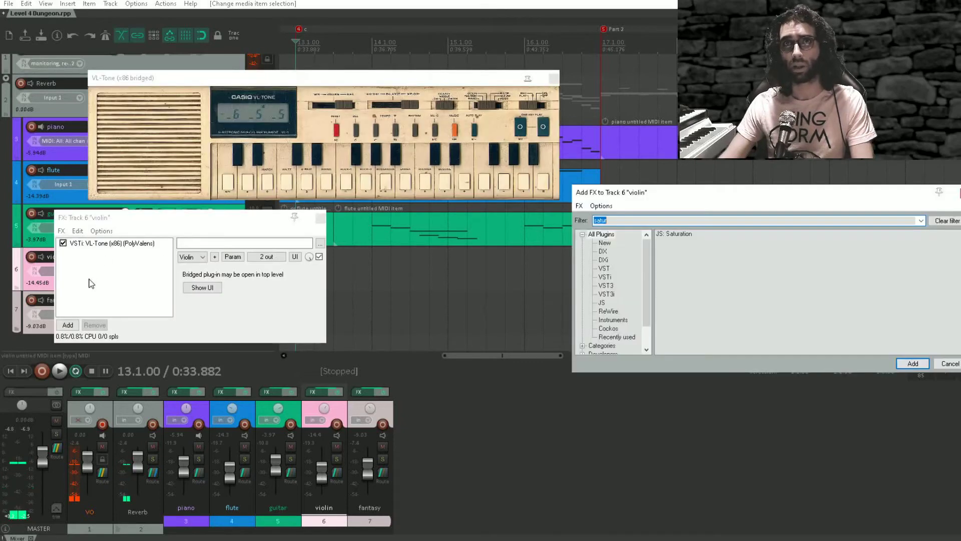
{"action": "type", "text": "fre"}
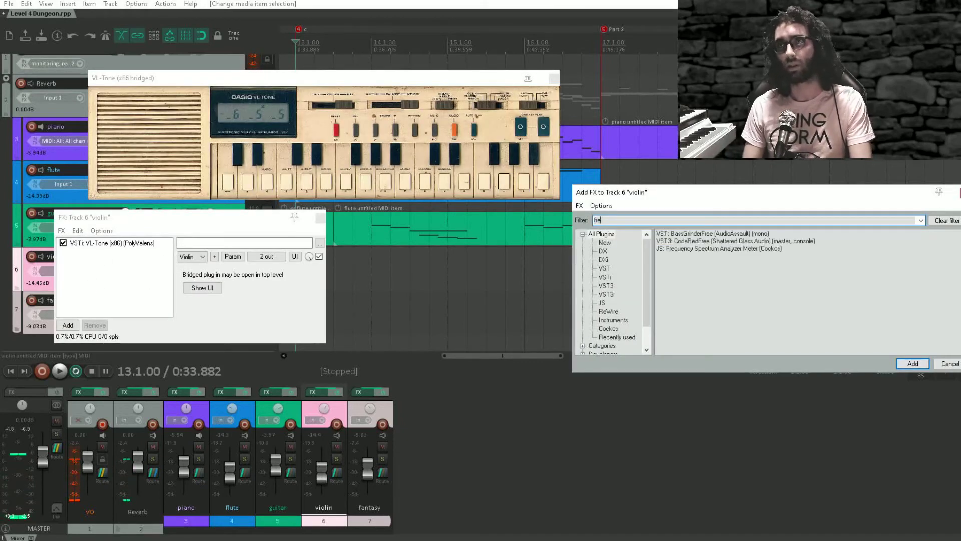
{"action": "key", "text": "Return"}
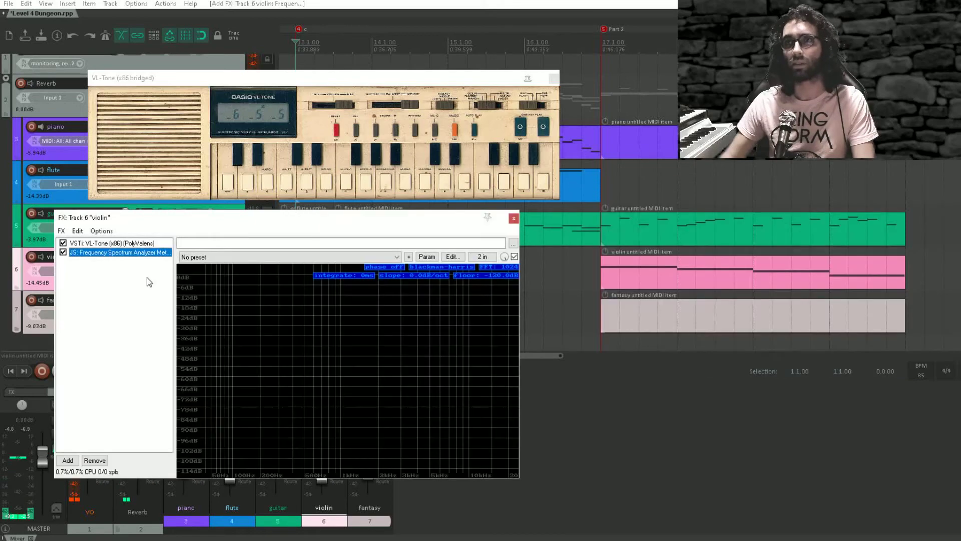
{"action": "left_click_drag", "start_coordinate": [340, 218], "coordinate": [416, 211]}
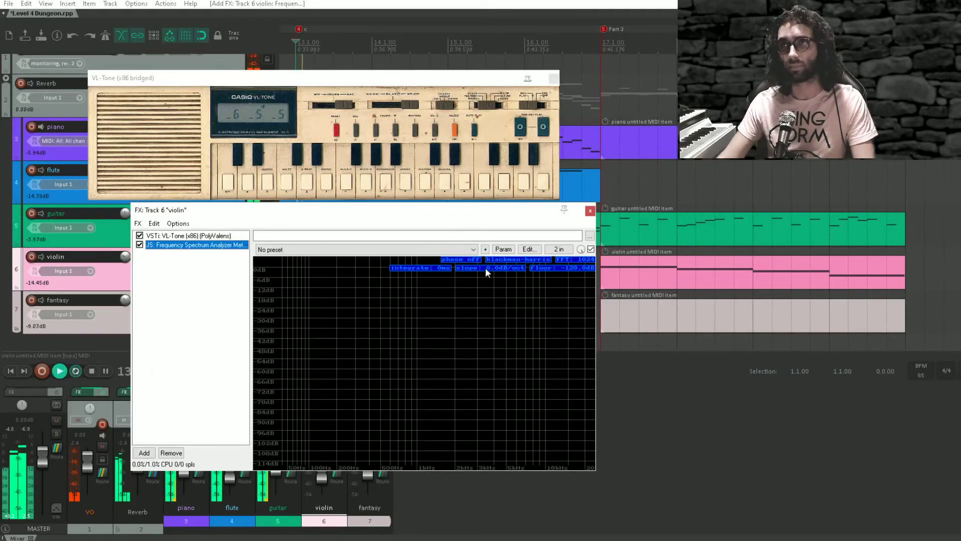
- Play the violin part from bar 17 and examine its frequency spectrum
{"action": "left_click", "coordinate": [598, 196]}
{"action": "key", "text": "space"}
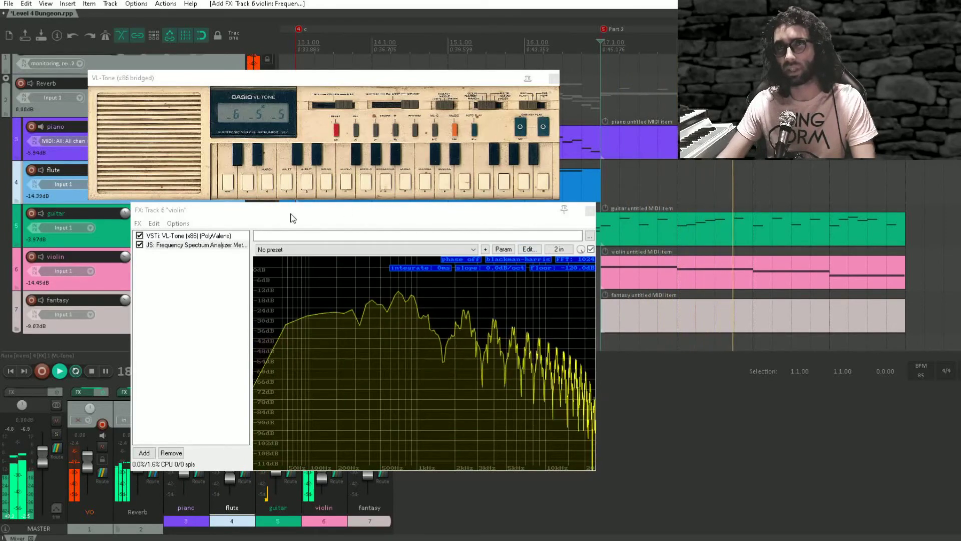
{"action": "key", "text": "space"}
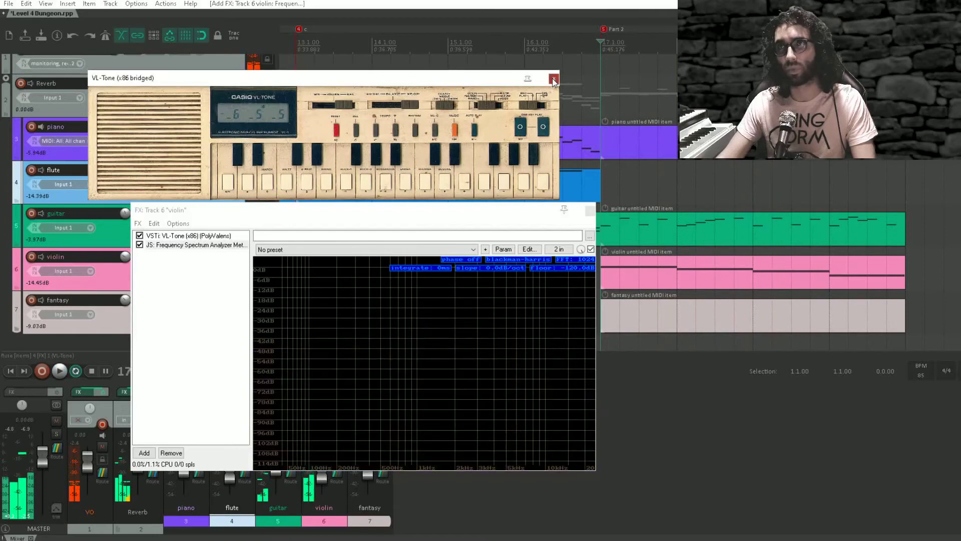
- Copy the spectrum analyzer from the violin to the piano track and place the piano effects window beside the violin one during playback
{"action": "left_click", "coordinate": [223, 247]}
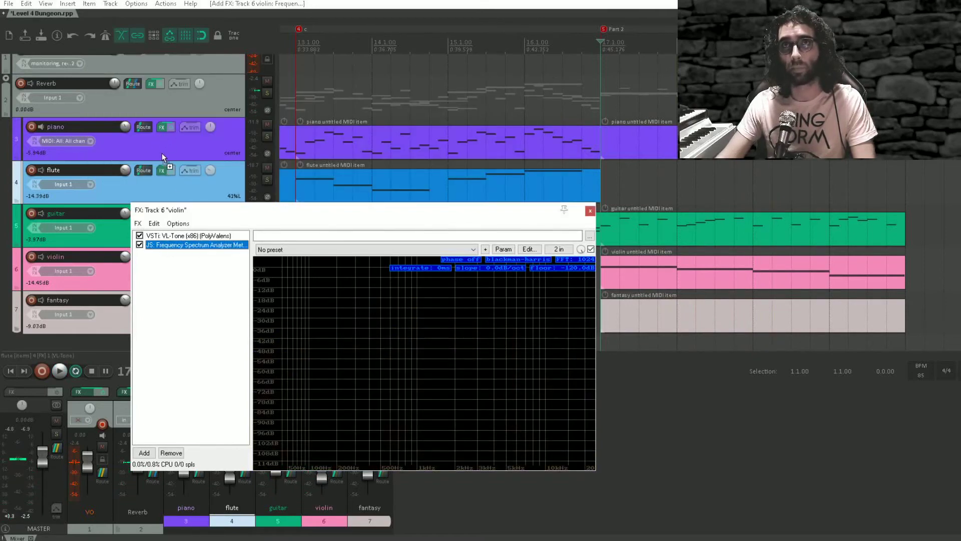
{"action": "left_click_drag", "start_coordinate": [161, 128], "coordinate": [161, 128]}
{"action": "key", "text": "space"}
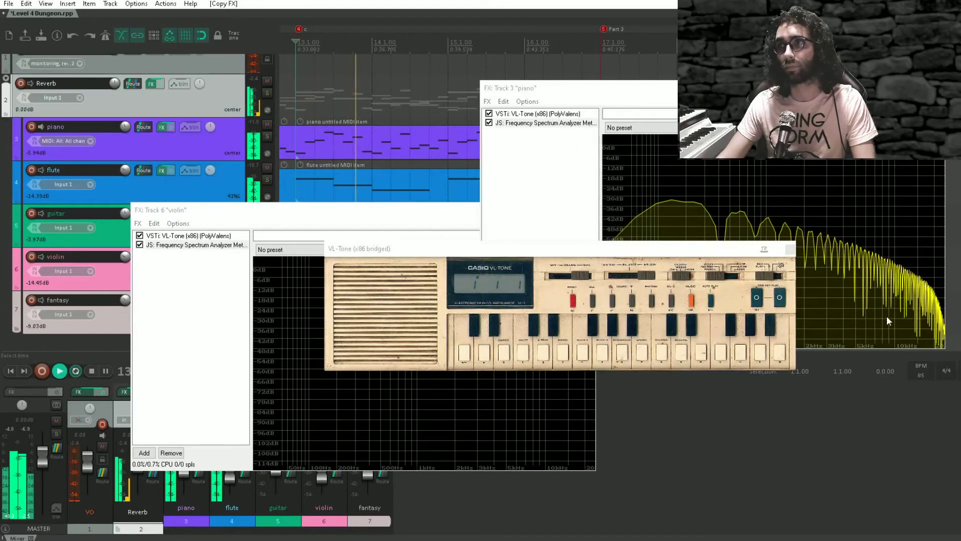
{"action": "left_click", "coordinate": [545, 123]}
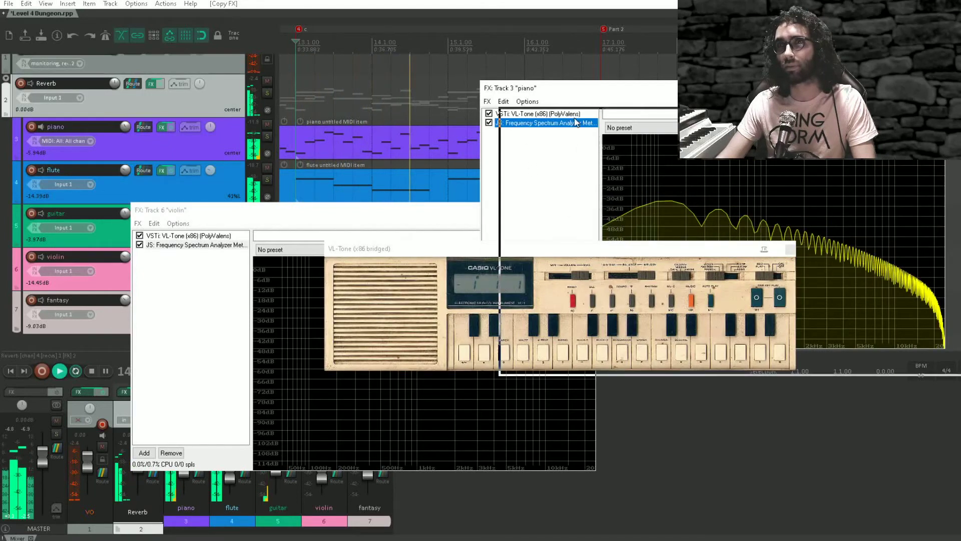
{"action": "left_click_drag", "start_coordinate": [623, 203], "coordinate": [614, 212]}
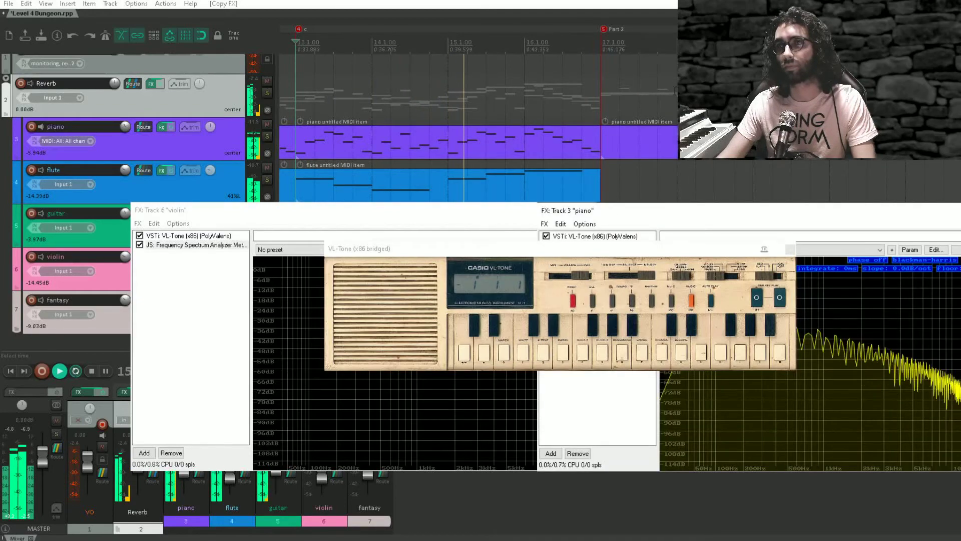
- Play the transition into Part 2 and compare the violin's spectrum with the piano's
{"action": "left_click", "coordinate": [551, 92]}
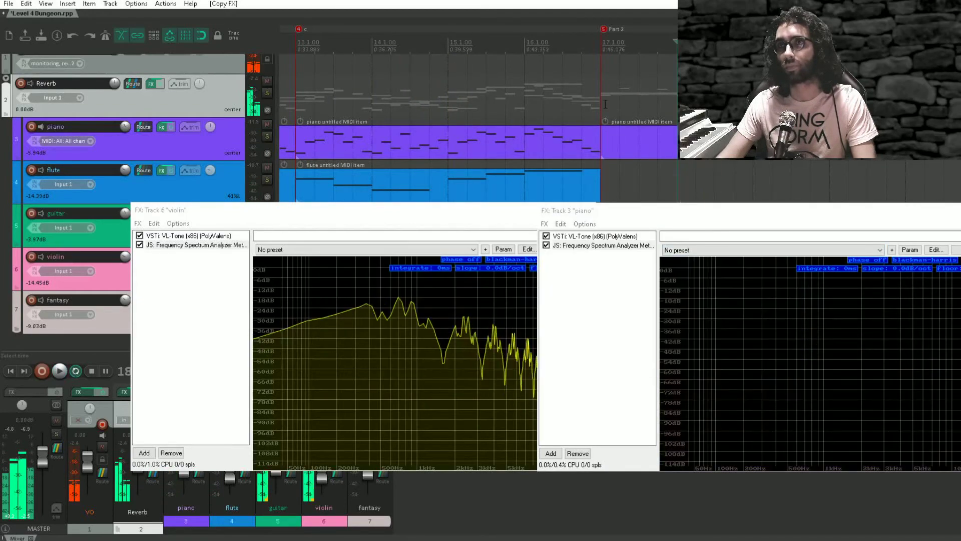
{"action": "key", "text": "space"}
{"action": "key", "text": "space"}
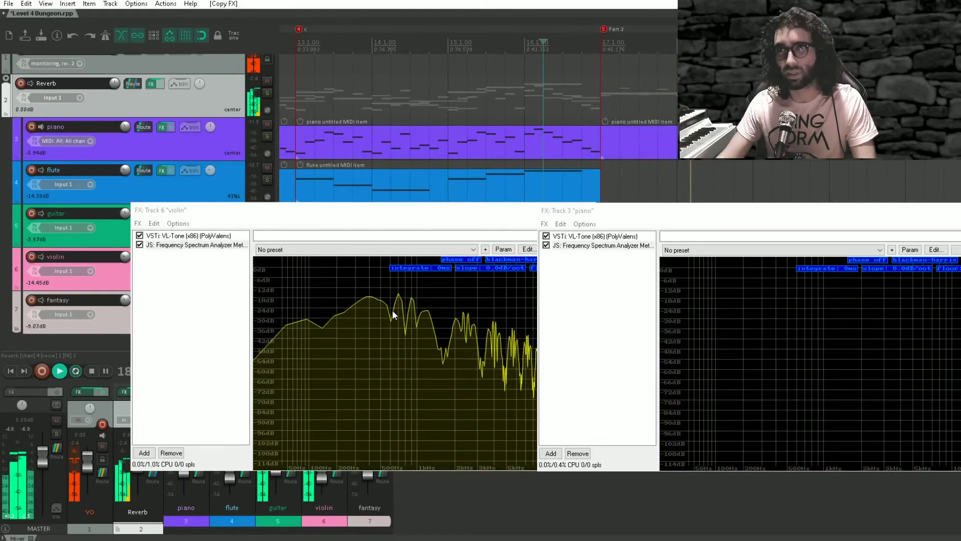
{"action": "key", "text": "space"}
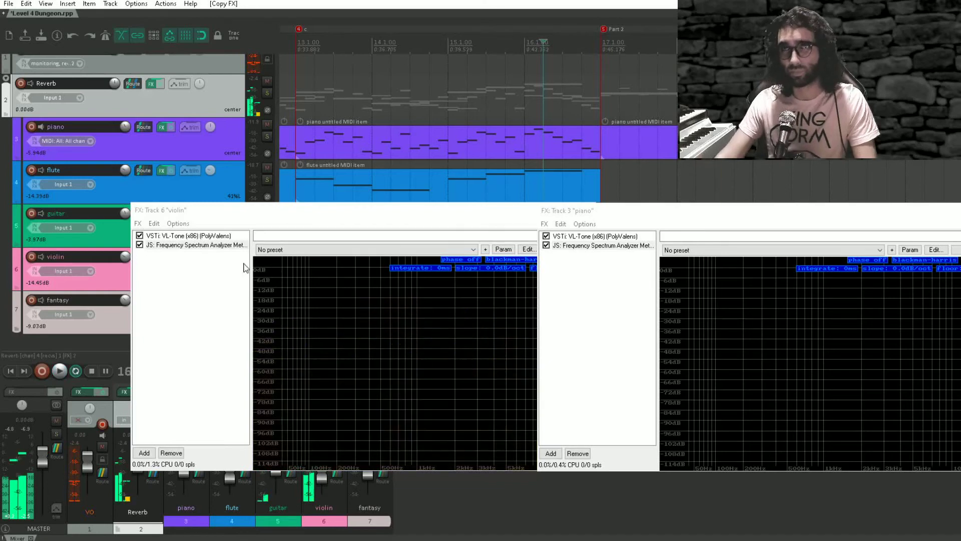
- Remove the spectrum analyzers from the violin and piano tracks and close their effects and instrument windows
{"action": "left_click", "coordinate": [201, 246]}
{"action": "key", "text": "Delete"}
{"action": "left_click", "coordinate": [601, 245]}
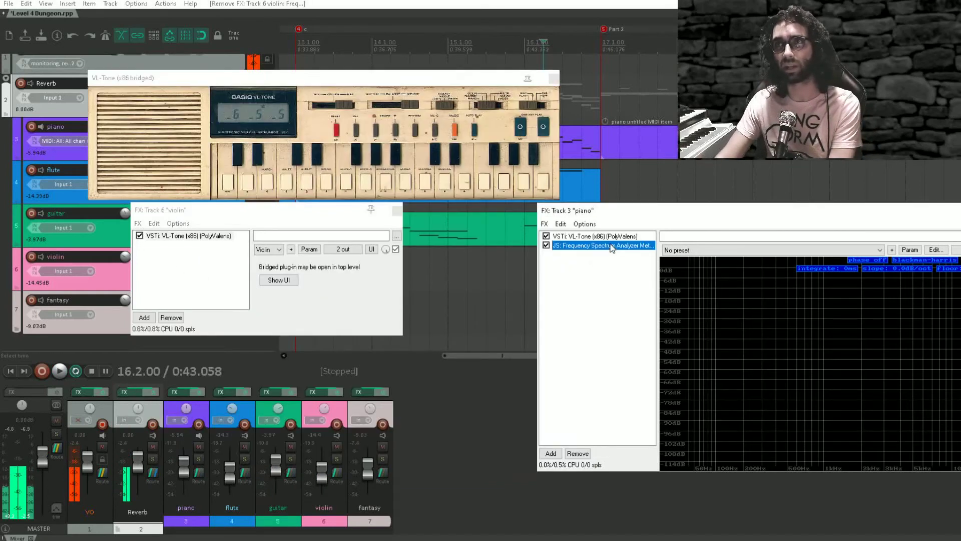
{"action": "key", "text": "Delete"}
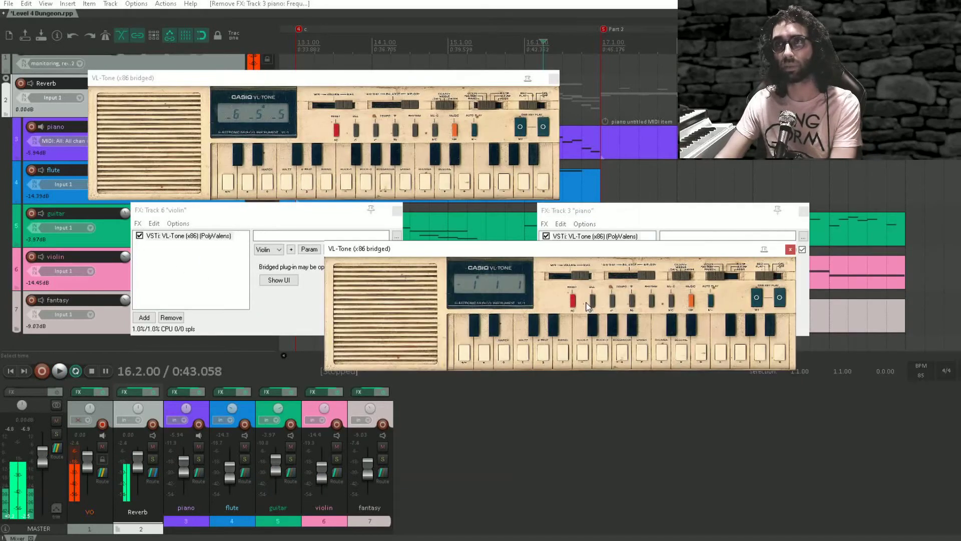
{"action": "left_click", "coordinate": [790, 249]}
{"action": "left_click", "coordinate": [804, 210]}
{"action": "left_click", "coordinate": [554, 81]}
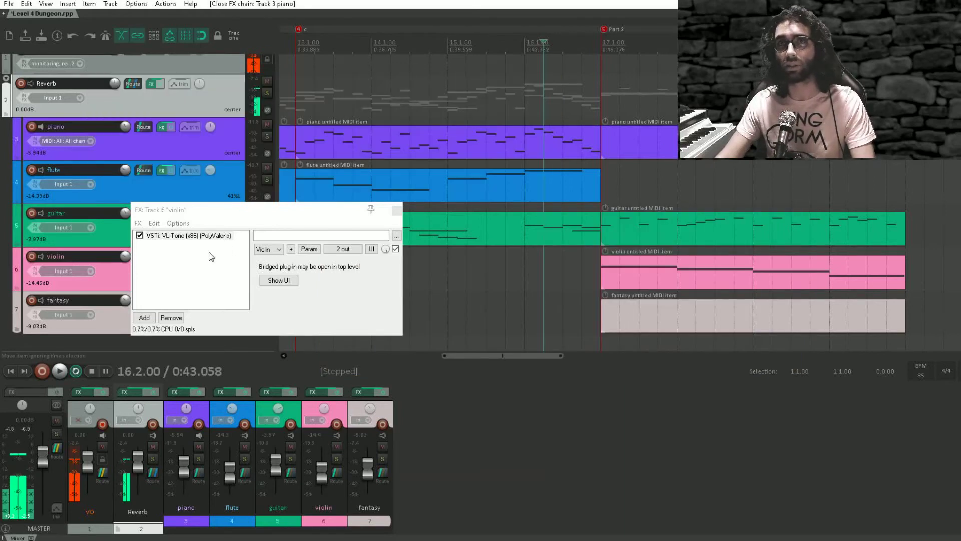
{"action": "left_click", "coordinate": [397, 211]}
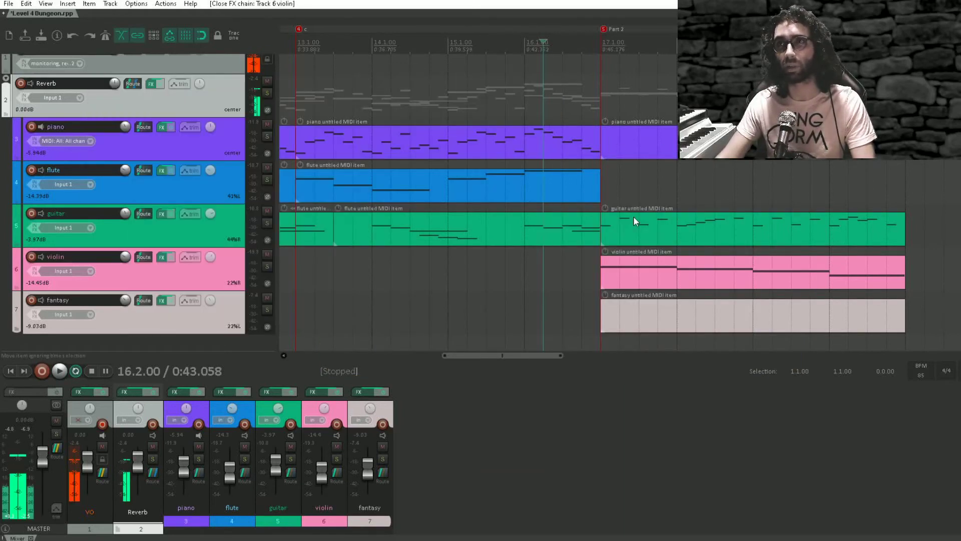
- Add ReaEQ to the violin track after VL-Tone and load its Filters preset
{"action": "left_click", "coordinate": [161, 258]}
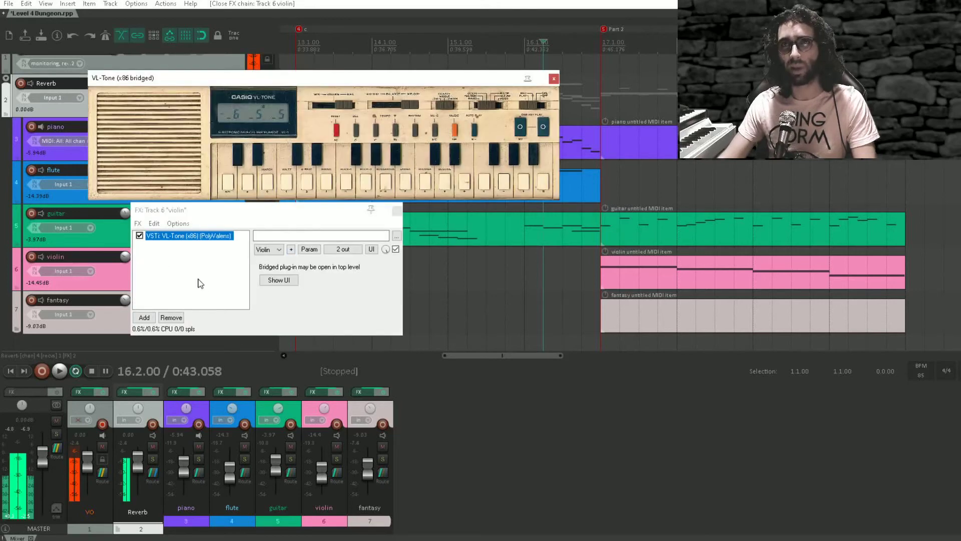
{"action": "double_click", "coordinate": [186, 266]}
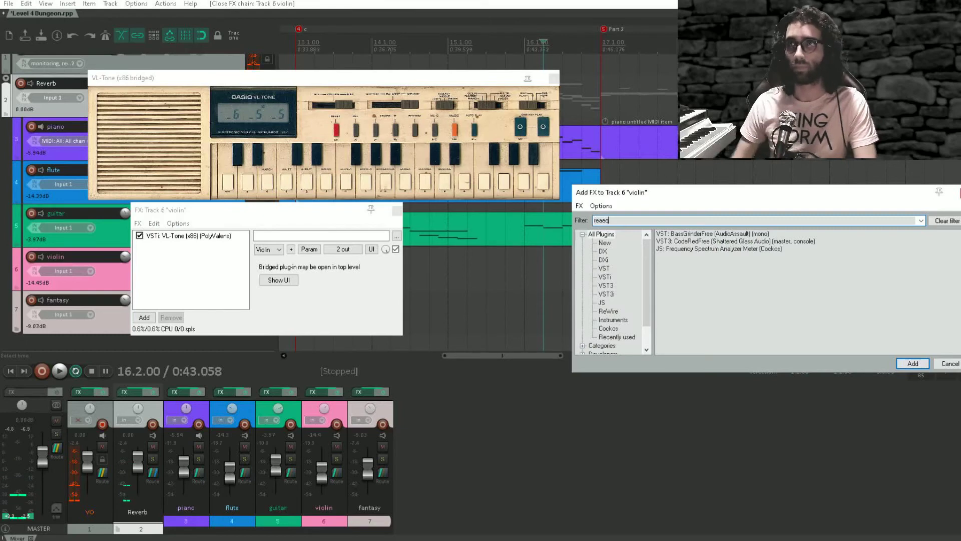
{"action": "type", "text": "reaeq"}
{"action": "key", "text": "Return"}
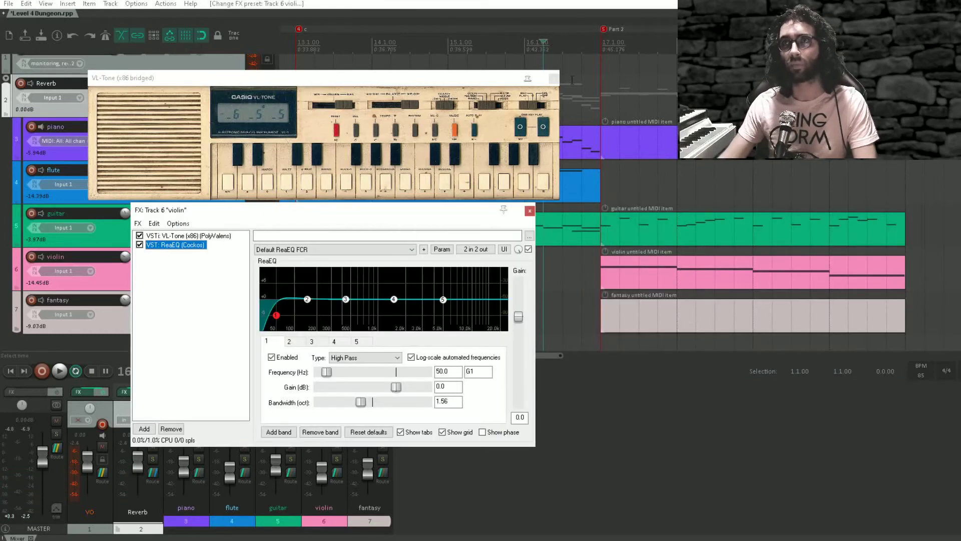
{"action": "left_click", "coordinate": [553, 78]}
{"action": "left_click", "coordinate": [323, 250]}
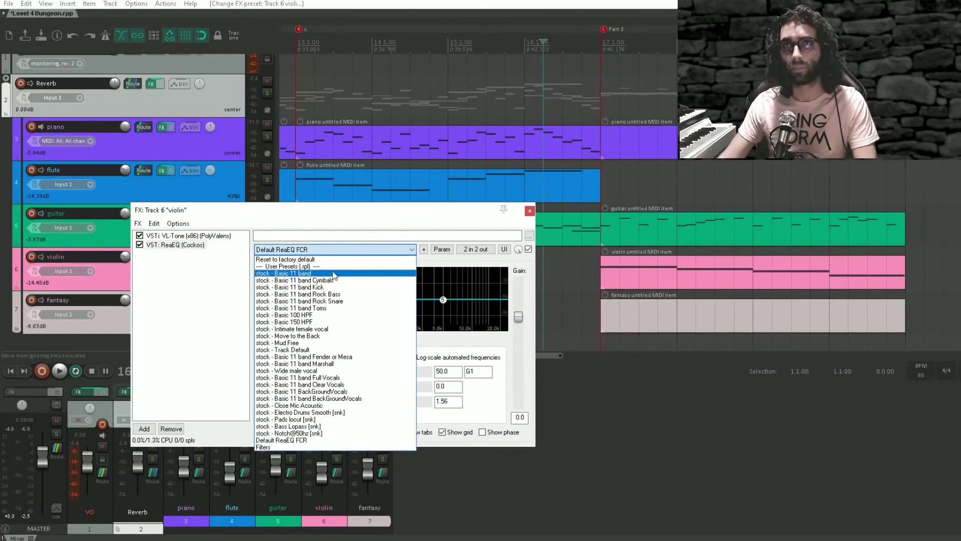
{"action": "left_click", "coordinate": [295, 446]}
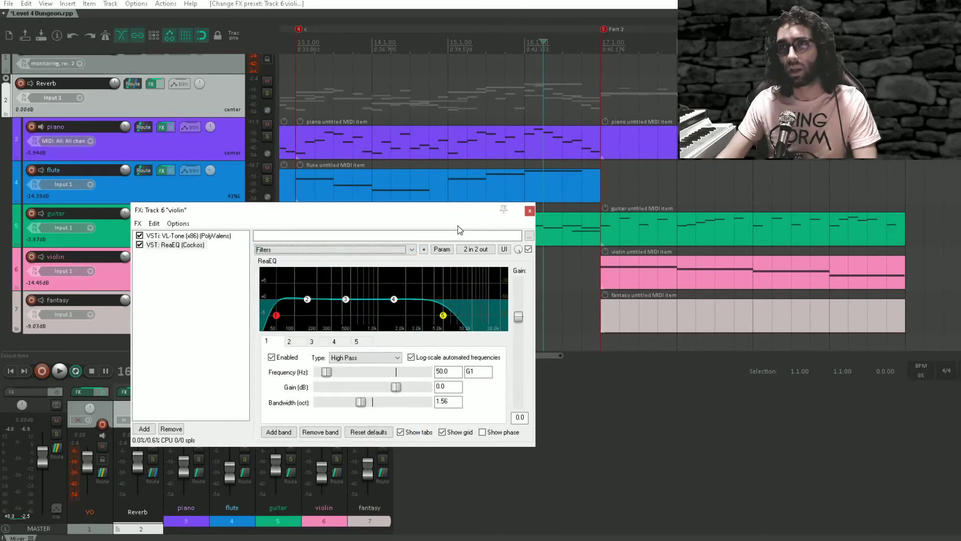
- Lower the violin EQ's low-pass band 5 to about 3297 Hz while playing from bar 16
{"action": "left_click_drag", "start_coordinate": [462, 217], "coordinate": [485, 304]}
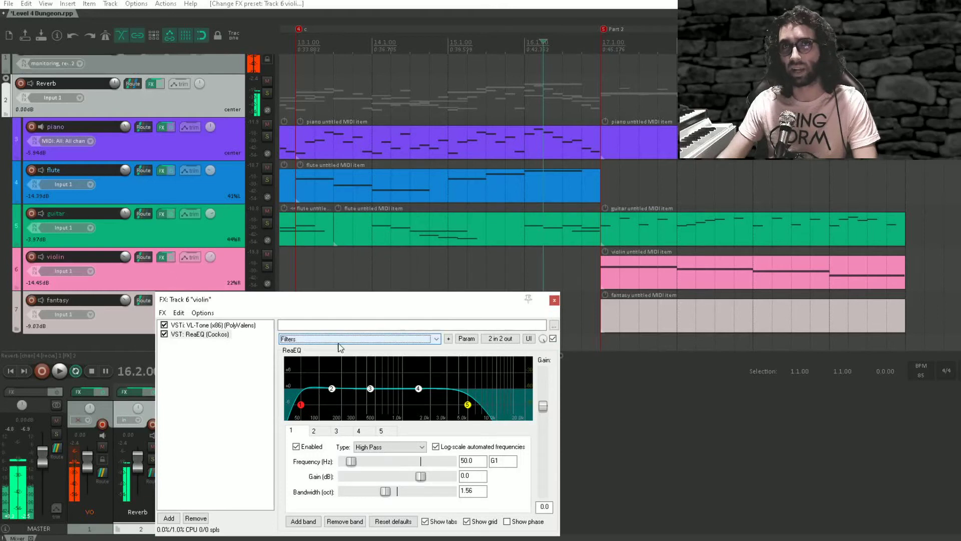
{"action": "key", "text": "space"}
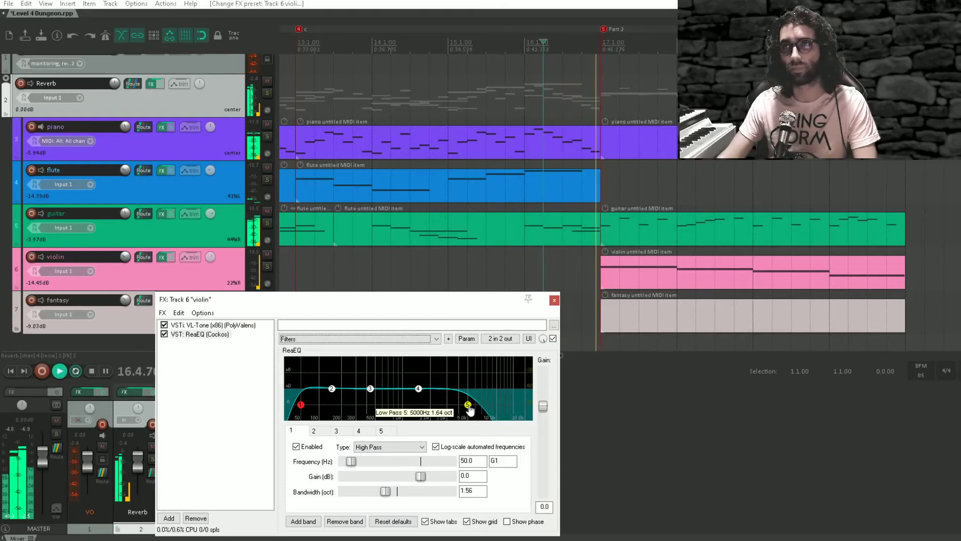
{"action": "left_click_drag", "start_coordinate": [468, 405], "coordinate": [451, 405]}
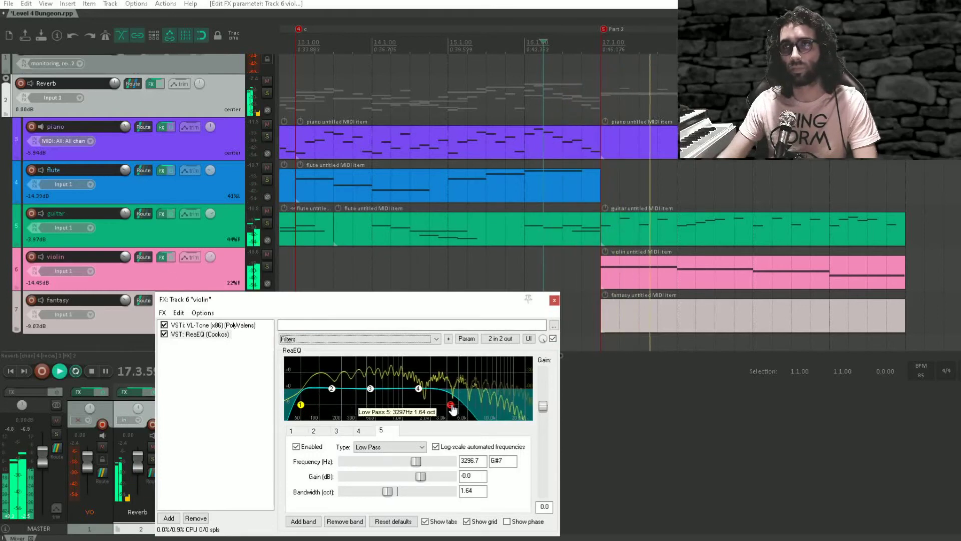
{"action": "key", "text": "space"}
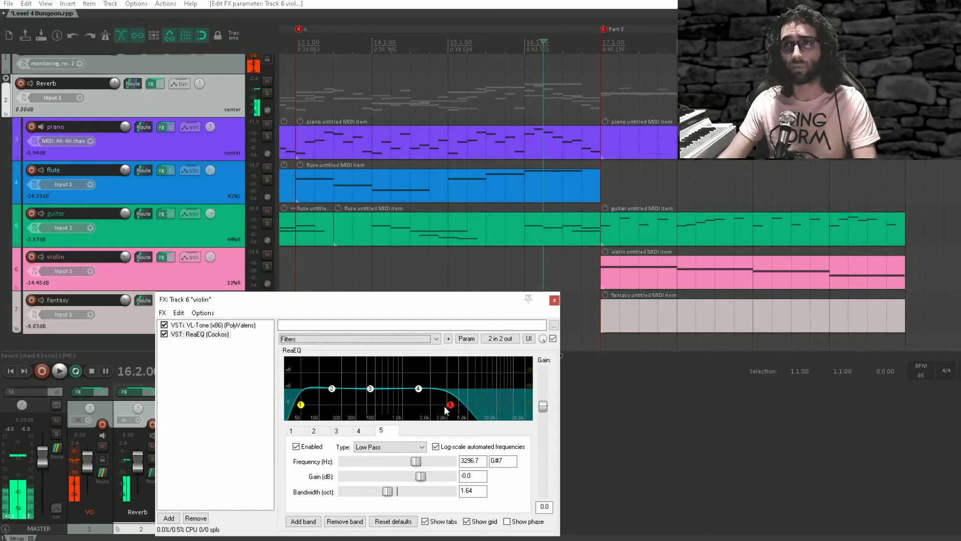
- Play from bar 16 and compare the violin sound with ReaEQ bypassed and enabled
{"action": "key", "text": "space"}
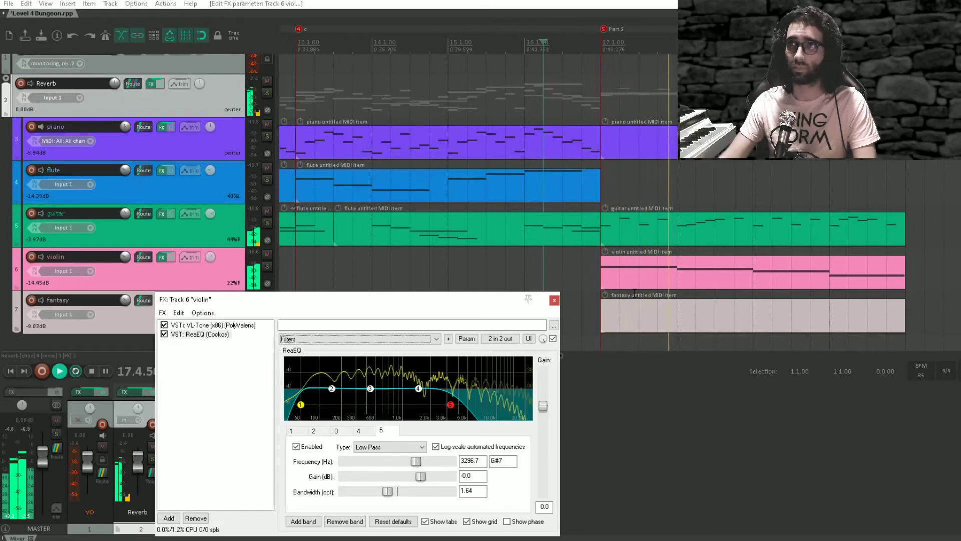
{"action": "left_click", "coordinate": [164, 334]}
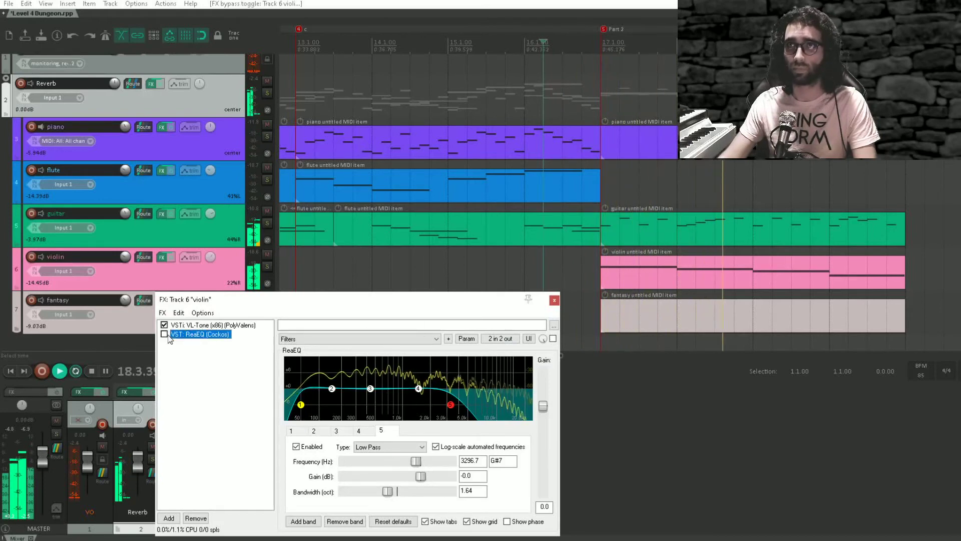
{"action": "left_click", "coordinate": [164, 334]}
{"action": "key", "text": "space"}
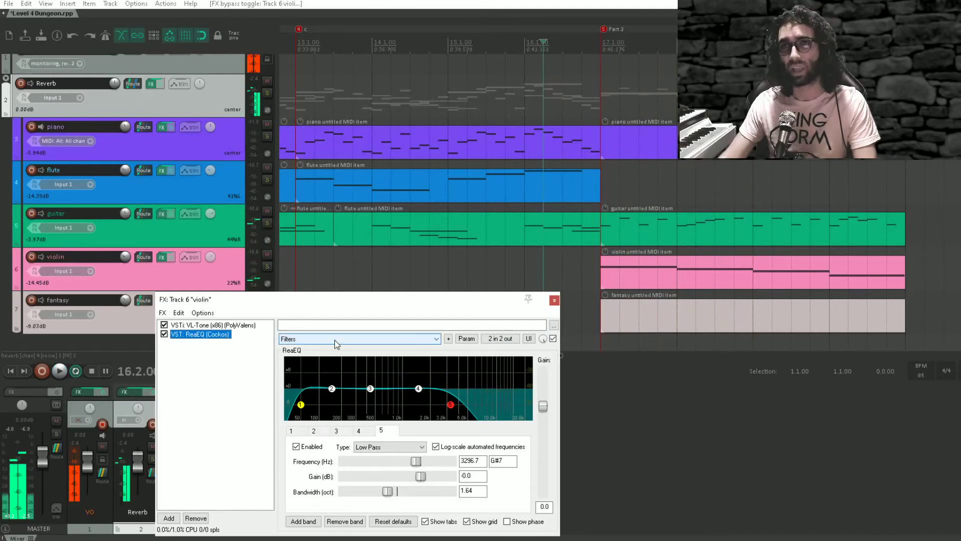
- Raise the violin EQ's high-pass band 1 to about 125 Hz and compare the sound with ReaEQ bypassed and enabled during playback
{"action": "left_click", "coordinate": [201, 366]}
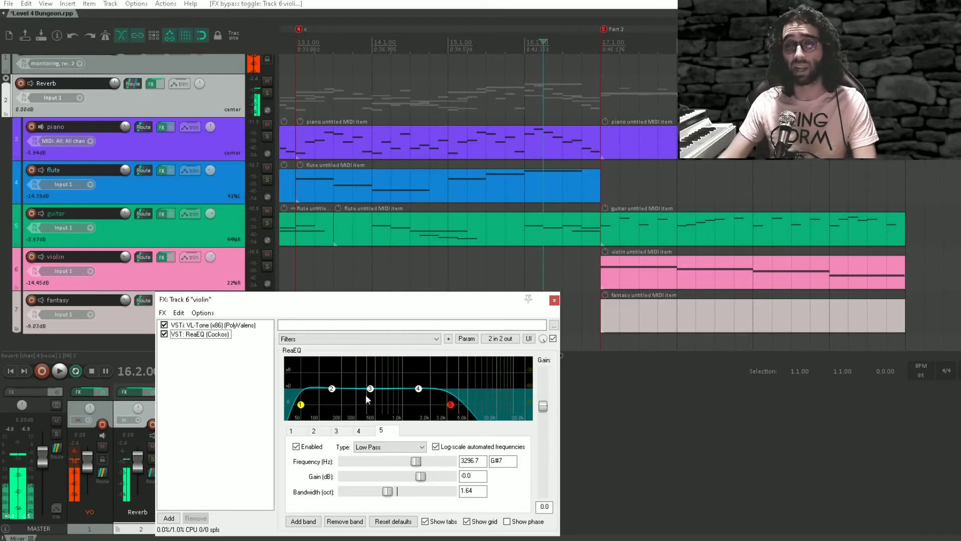
{"action": "left_click_drag", "start_coordinate": [303, 411], "coordinate": [326, 405]}
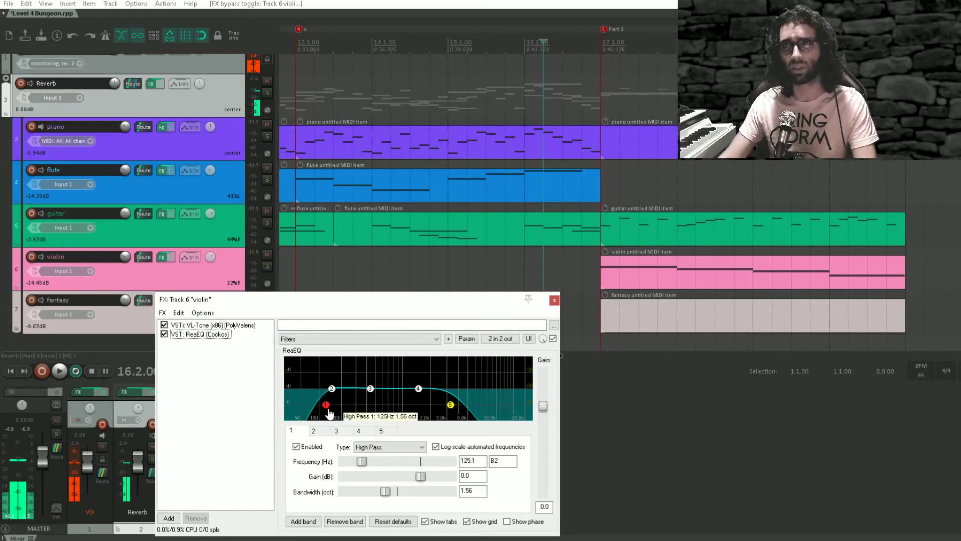
{"action": "key", "text": "space"}
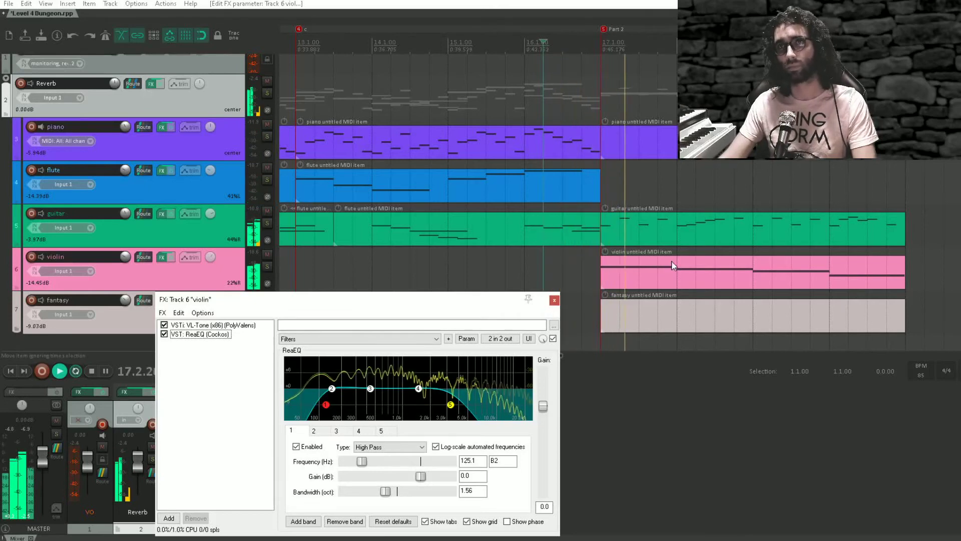
{"action": "left_click", "coordinate": [164, 335]}
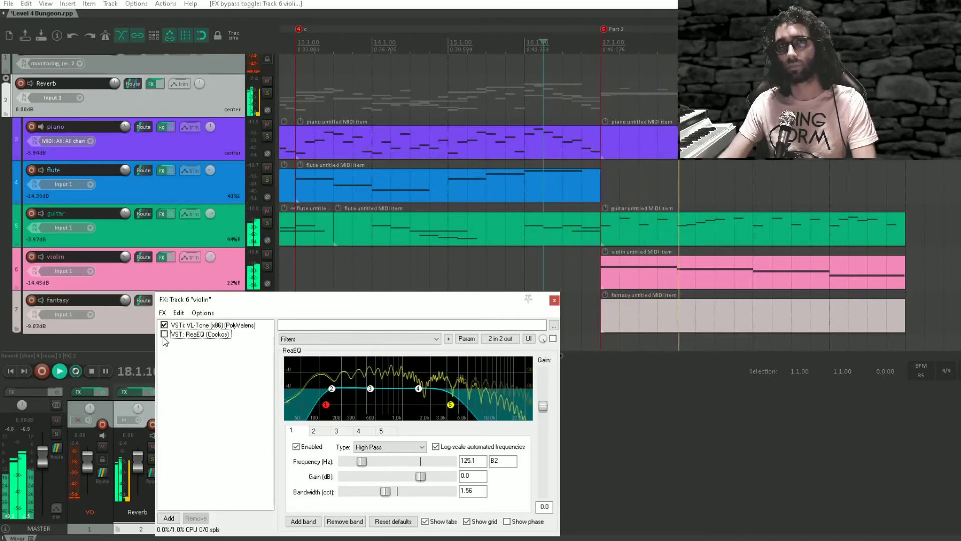
{"action": "left_click", "coordinate": [163, 334]}
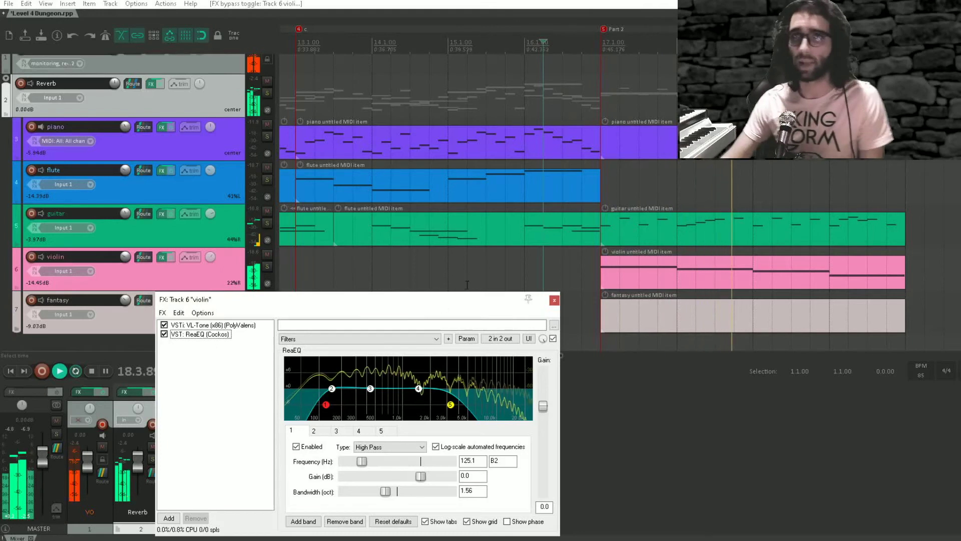
- Close the violin effects window and select the piano item that starts at bar 17
{"action": "left_click", "coordinate": [553, 301]}
{"action": "left_click", "coordinate": [618, 145]}
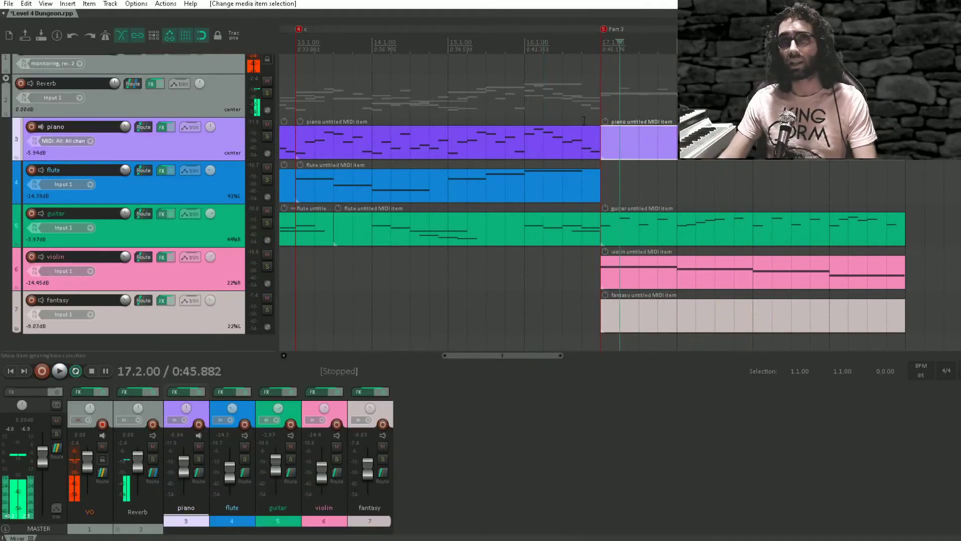
- Play the transition into Part 2 from bar 16, beat 2
{"action": "left_click", "coordinate": [546, 83]}
{"action": "key", "text": "space"}
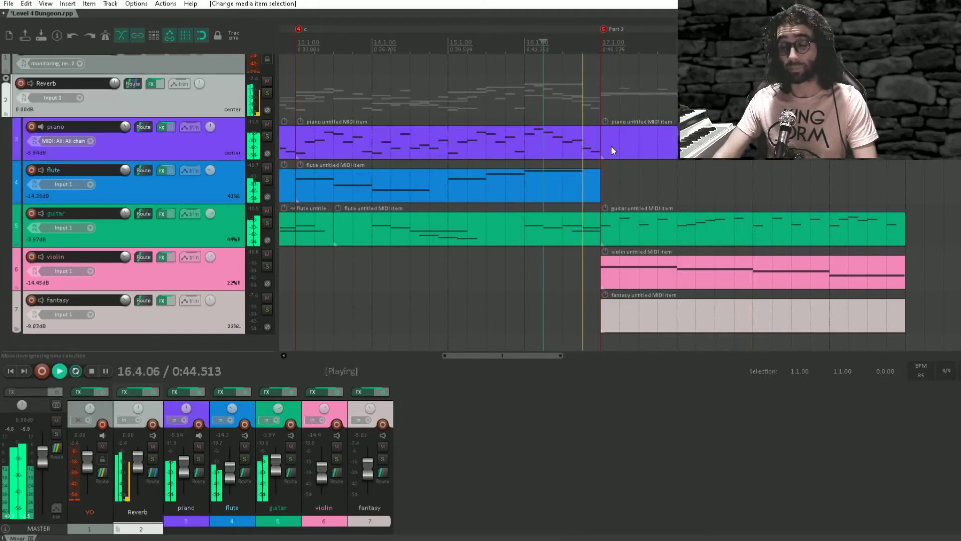
{"action": "key", "text": "space"}
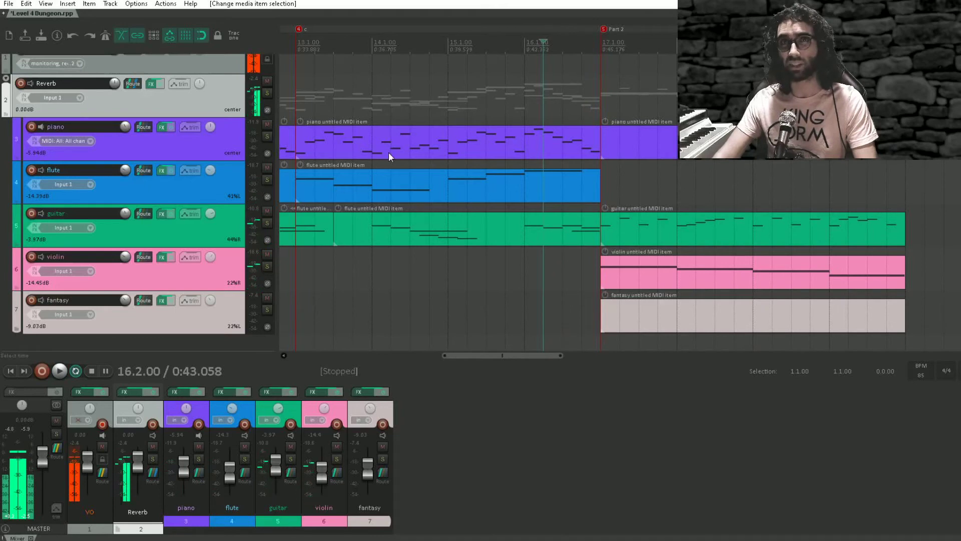
- Open the piano item at bar 17 in the MIDI editor, insert a C2 eighth note at its start and audition it
{"action": "scroll", "coordinate": [447, 151], "scroll_direction": "down", "scroll_amount": 5}
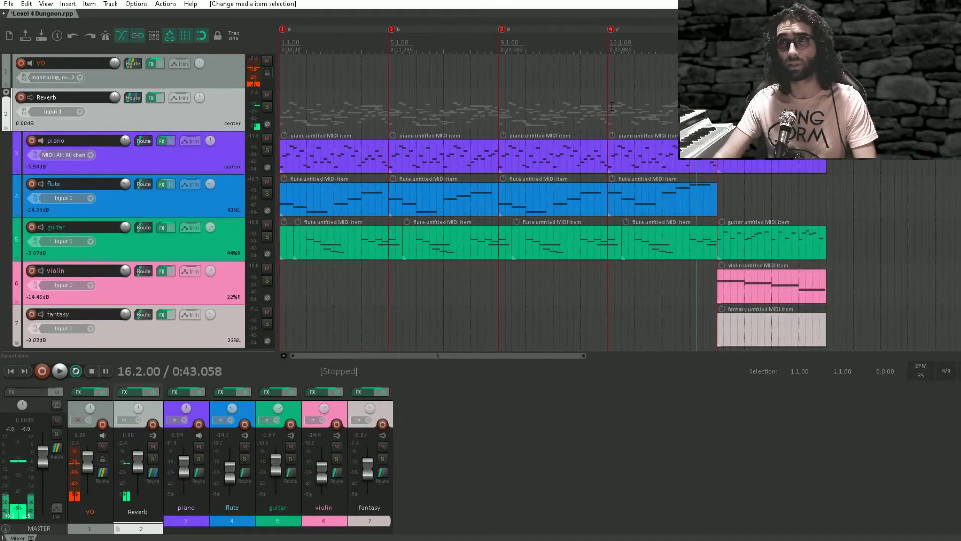
{"action": "left_click", "coordinate": [719, 110]}
{"action": "scroll", "coordinate": [744, 110], "scroll_direction": "up", "scroll_amount": 4}
{"action": "scroll", "coordinate": [744, 111], "scroll_direction": "down", "scroll_amount": 1}
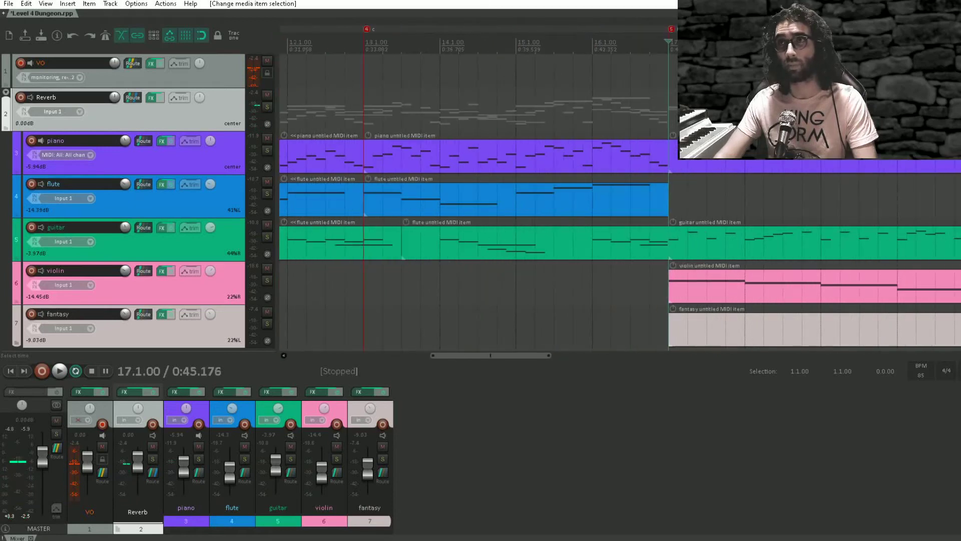
{"action": "double_click", "coordinate": [688, 166]}
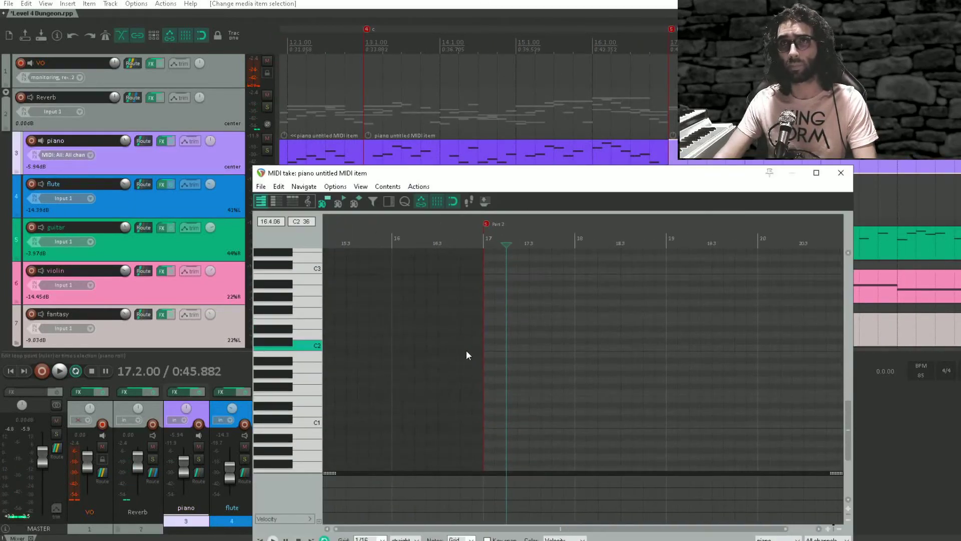
{"action": "left_click", "coordinate": [488, 348]}
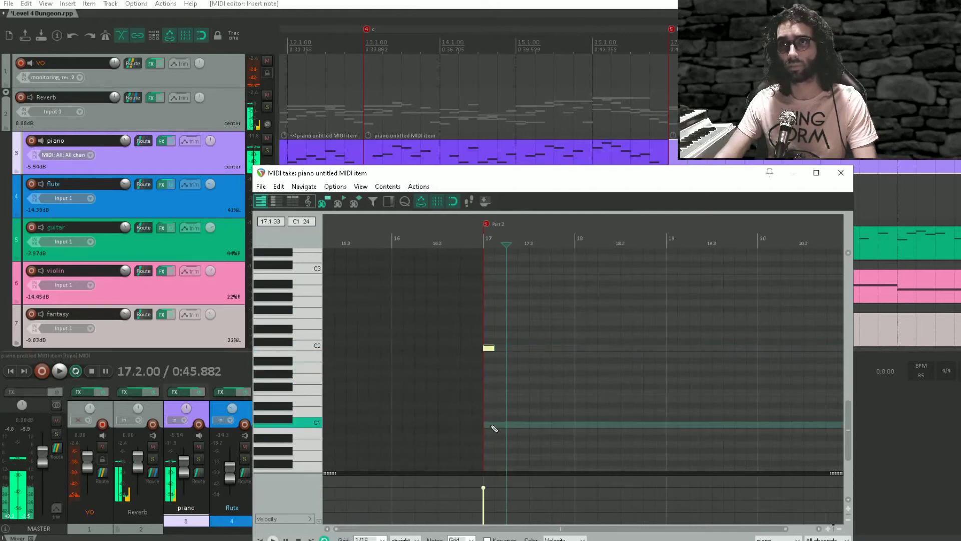
{"action": "left_click", "coordinate": [489, 425]}
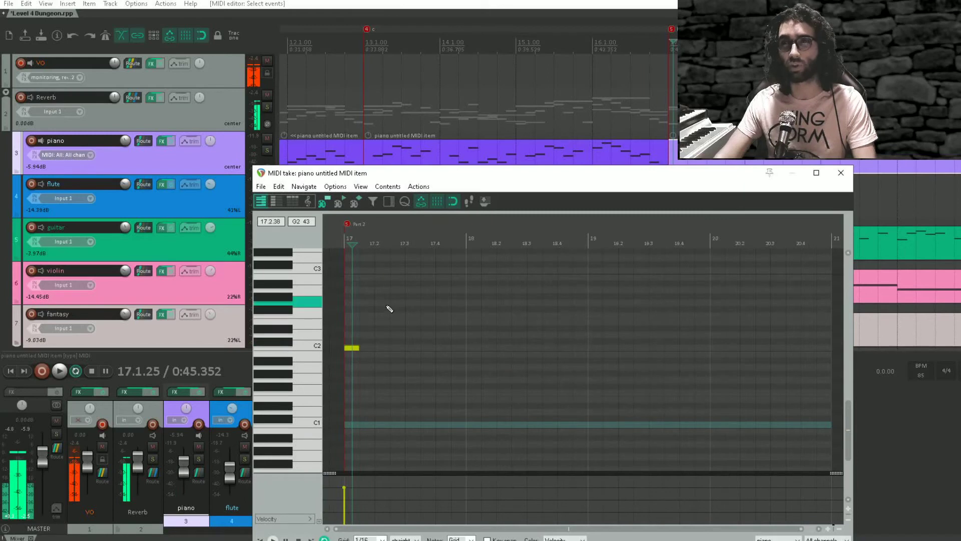
{"action": "scroll", "coordinate": [400, 336], "scroll_direction": "up", "scroll_amount": 1}
{"action": "left_click", "coordinate": [345, 368]}
{"action": "key", "text": "space"}
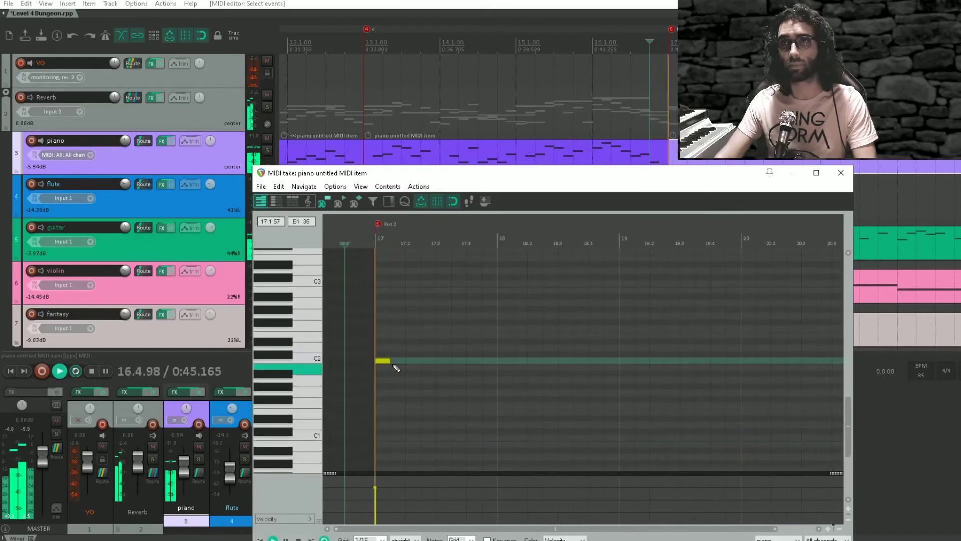
{"action": "key", "text": "space"}
- Add two more C2 eighth notes directly after the first piano note and audition them from bar 16, beat 4
{"action": "left_click", "coordinate": [404, 361]}
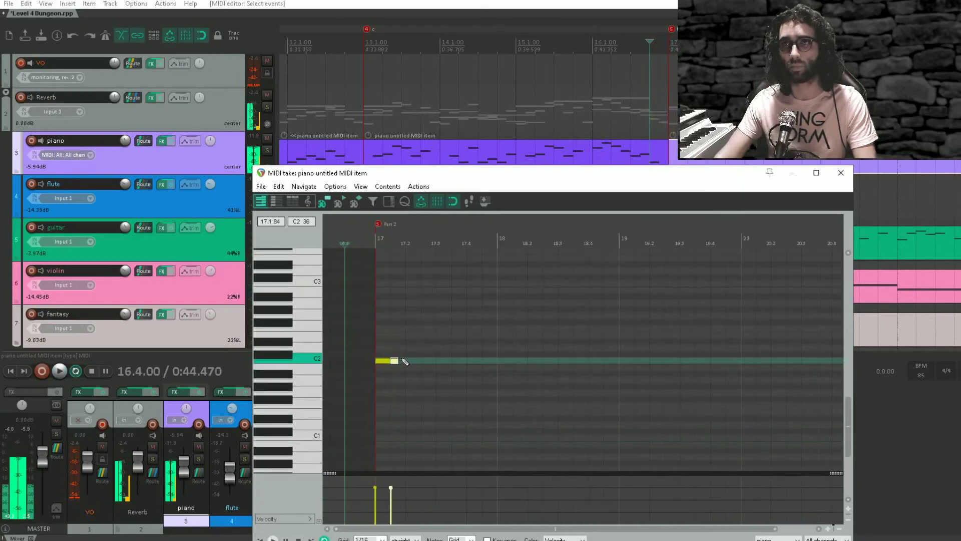
{"action": "left_click", "coordinate": [413, 361]}
{"action": "key", "text": "space"}
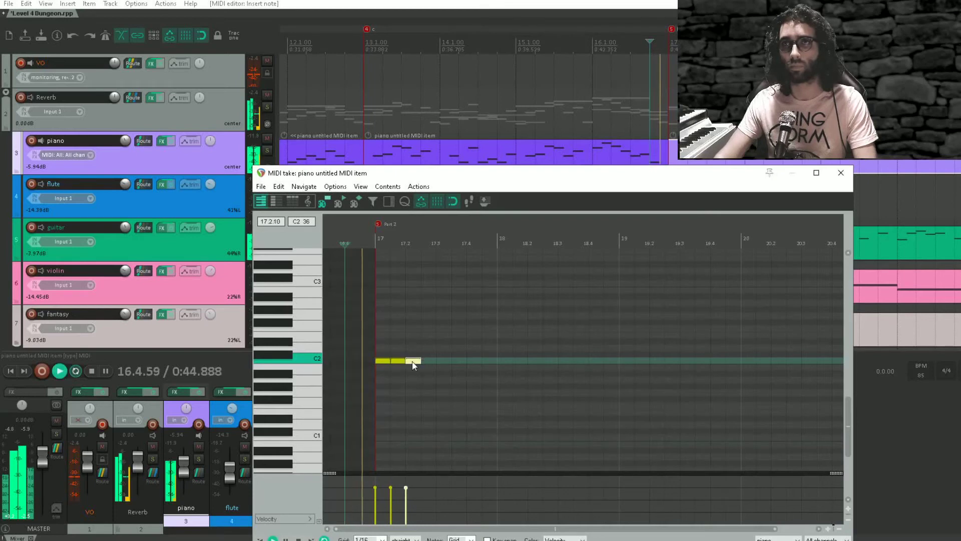
{"action": "key", "text": "space"}
- Copy the three C2 notes to beat 3 of bar 17 and duplicate the full-bar pattern three times through bar 20
{"action": "left_click_drag", "start_coordinate": [445, 333], "coordinate": [366, 392]}
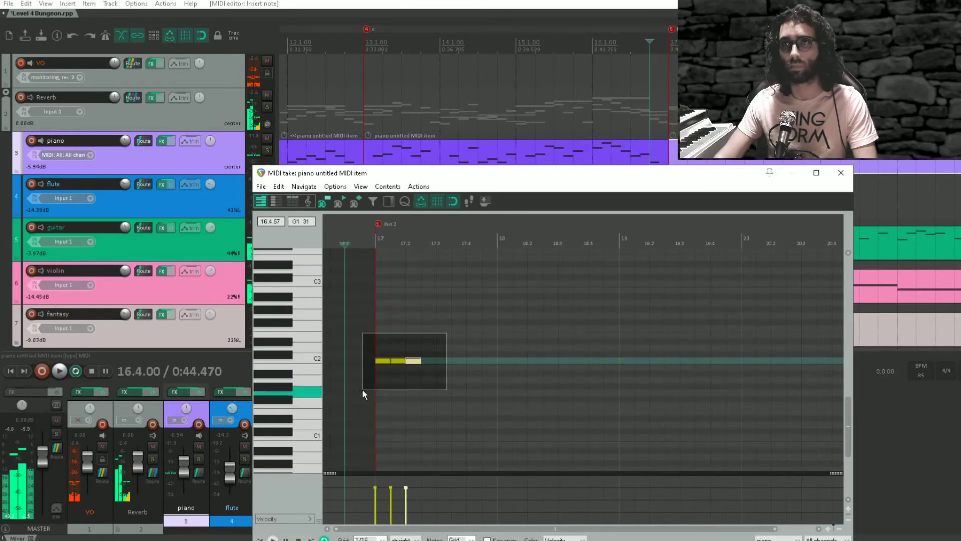
{"action": "left_click_drag", "start_coordinate": [386, 360], "coordinate": [442, 361], "text": "ctrl"}
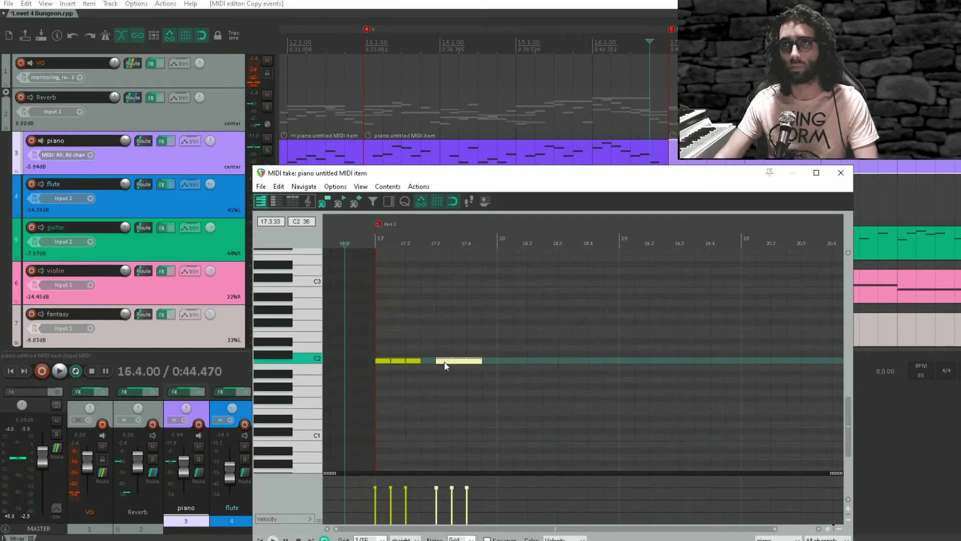
{"action": "key", "text": "ctrl+a"}
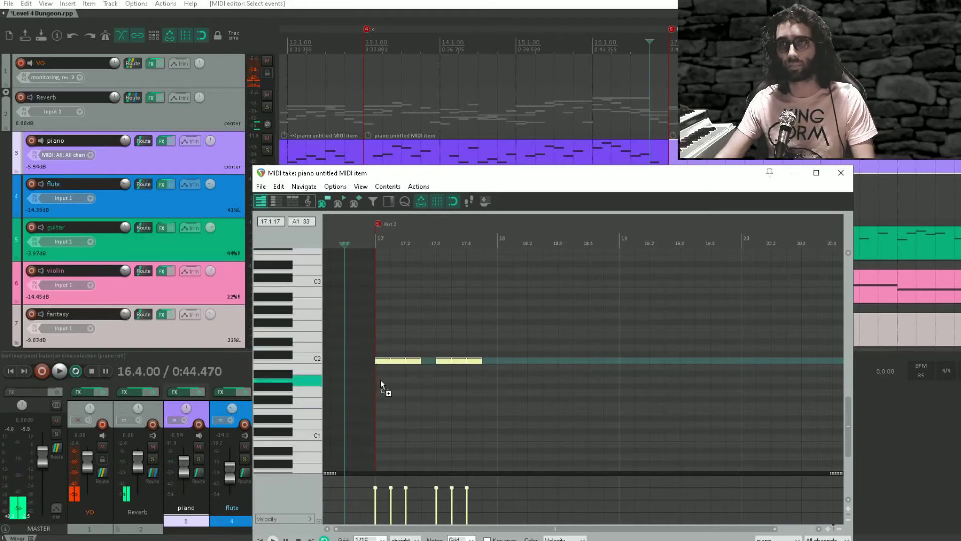
{"action": "key", "text": "ctrl+d"}
{"action": "key", "text": "ctrl+d"}
{"action": "key", "text": "ctrl+d"}
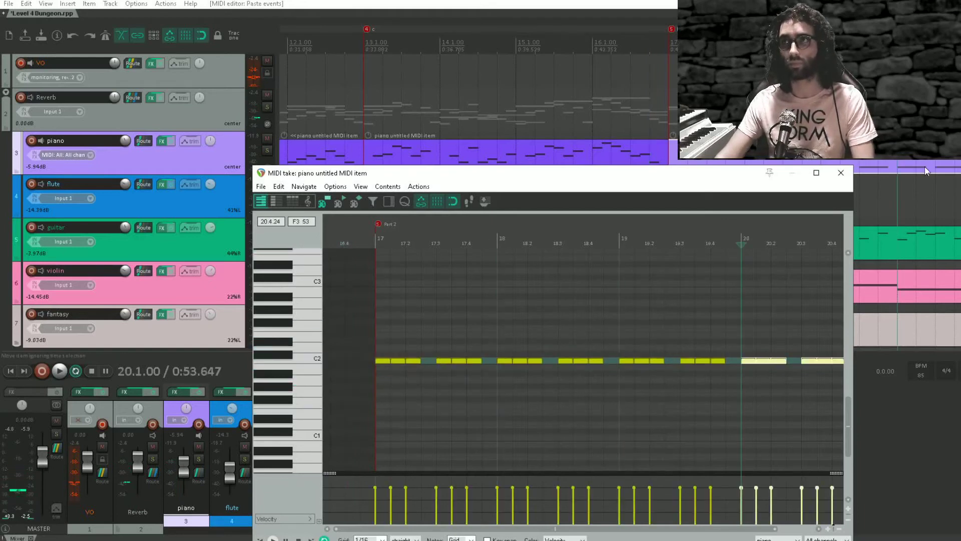
- Close the piano MIDI editor, play the new part from bar 16, beat 4, and save the project
{"action": "left_click", "coordinate": [851, 173]}
{"action": "left_click", "coordinate": [642, 84]}
{"action": "key", "text": "space"}
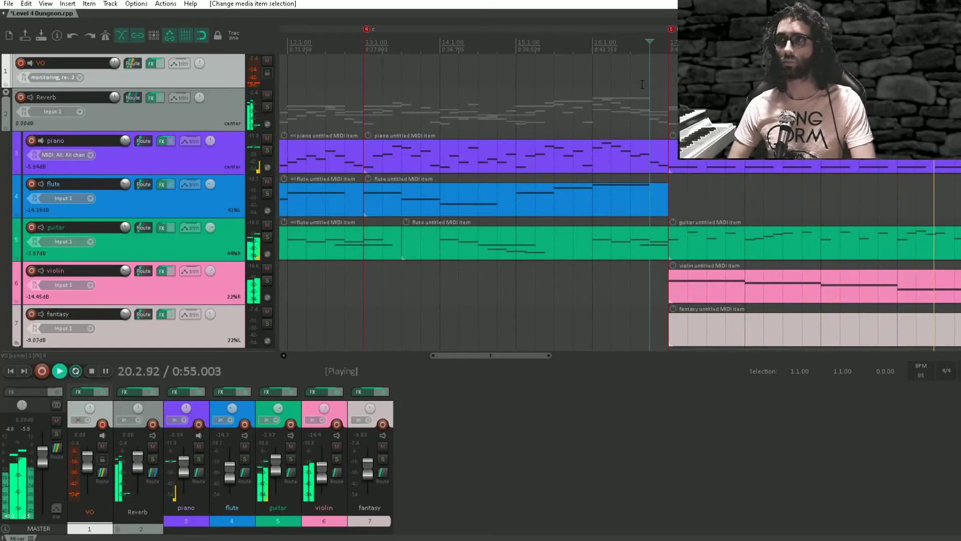
{"action": "key", "text": "space"}
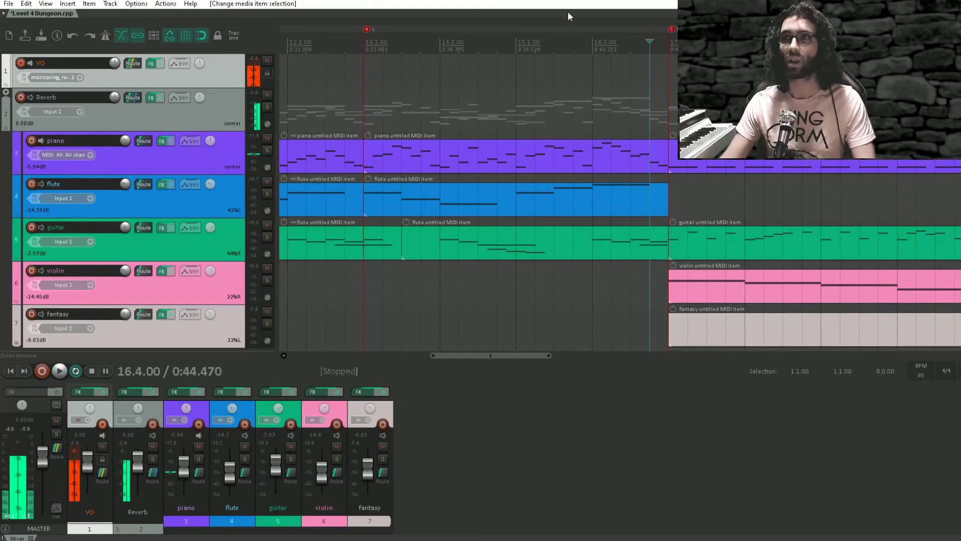
{"action": "left_click", "coordinate": [662, 108]}
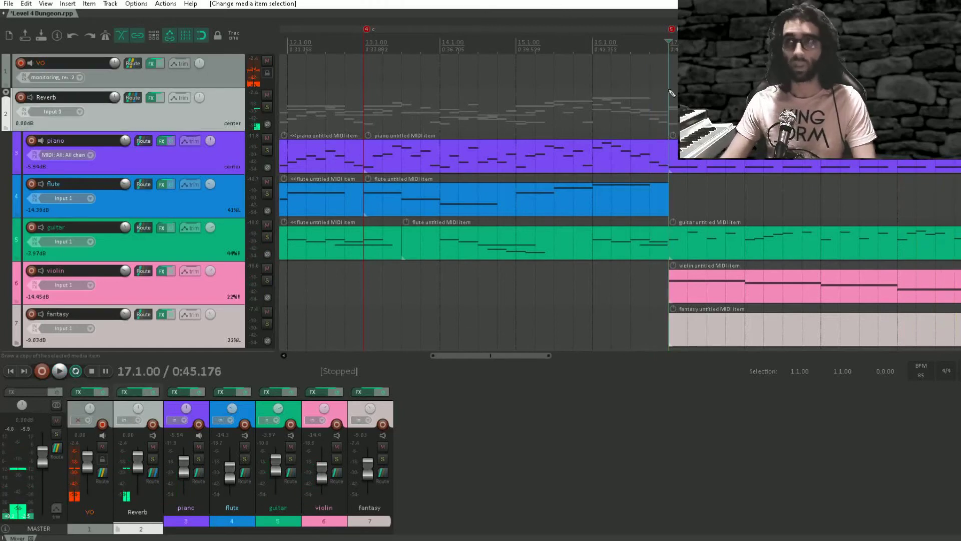
{"action": "key", "text": "ctrl+s"}
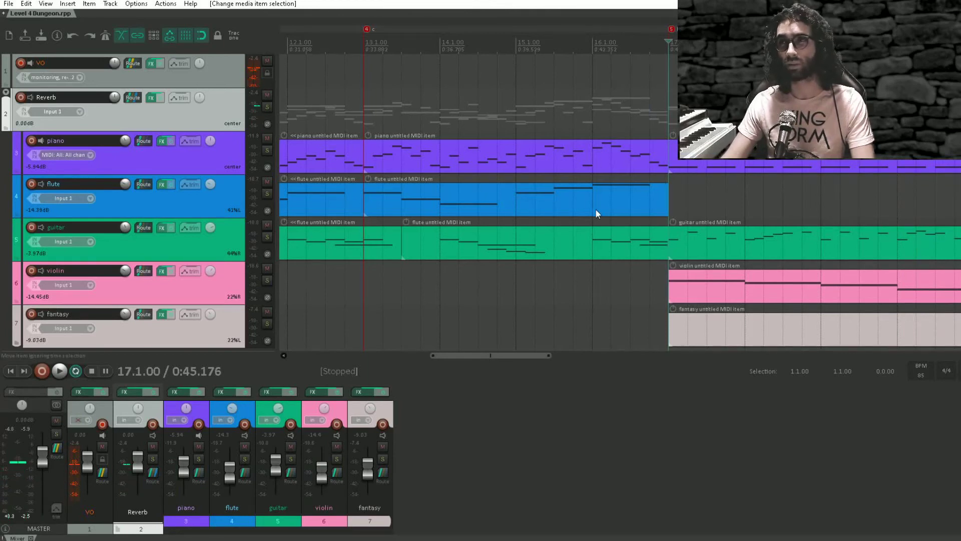
- Reopen the bar 17 piano item in the MIDI editor and review its C2 pattern during playback from bar 17, beat 4
{"action": "double_click", "coordinate": [727, 166]}
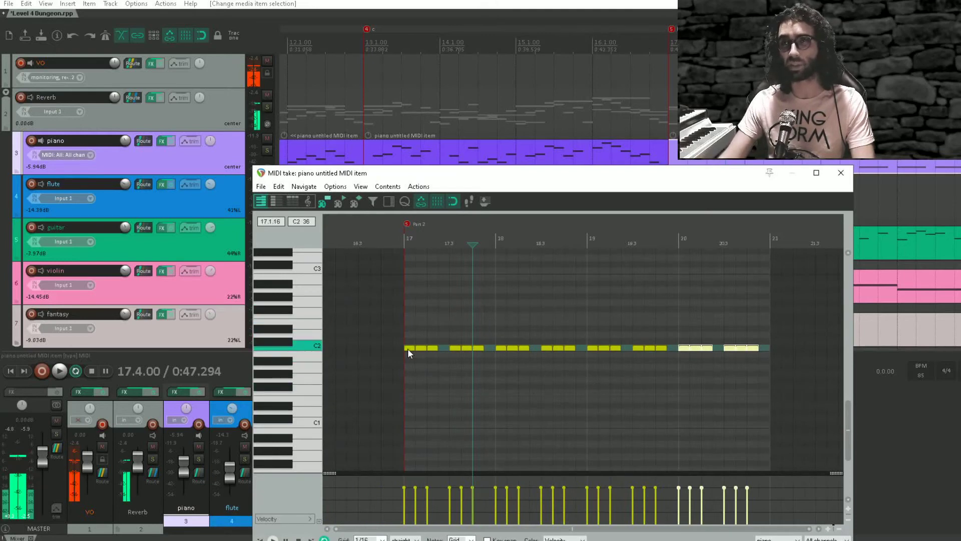
{"action": "left_click_drag", "start_coordinate": [728, 186], "coordinate": [599, 127]}
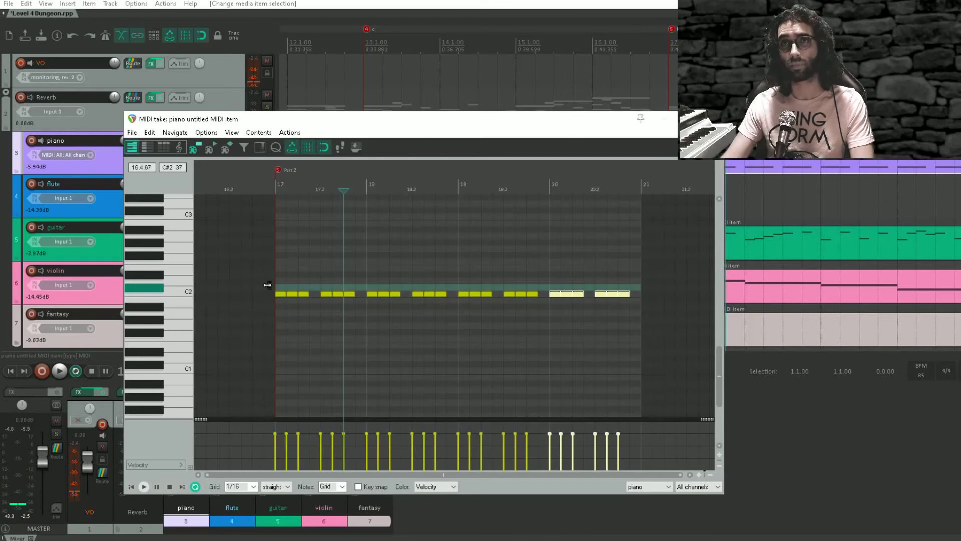
{"action": "key", "text": "space"}
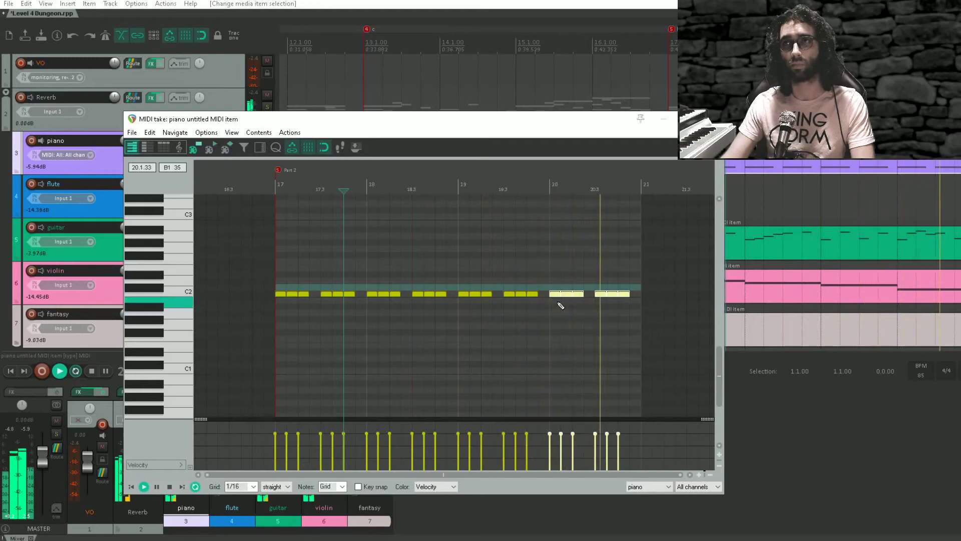
{"action": "key", "text": "space"}
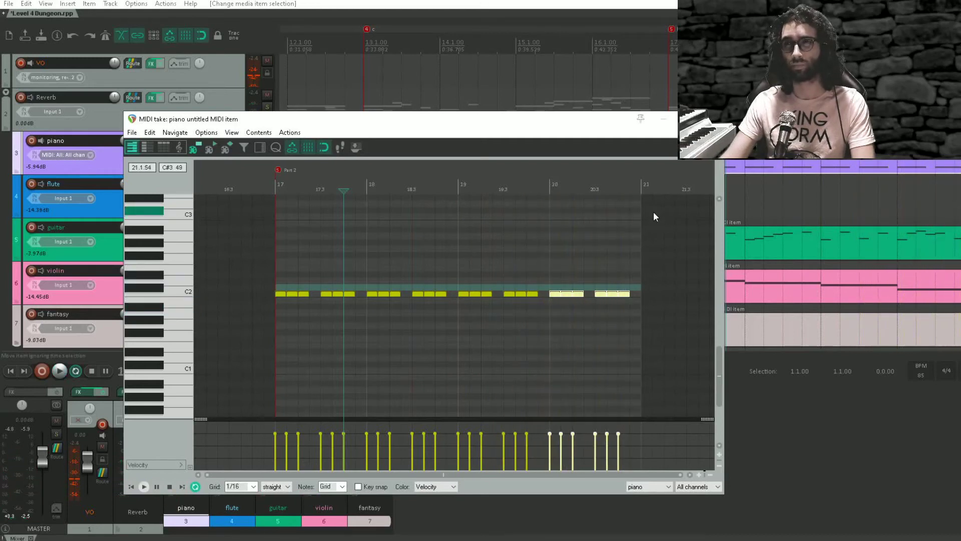
{"action": "left_click", "coordinate": [712, 119]}
- Delete the fantasy item at bar 17 and replace it with a copy of the Part 2 guitar item
{"action": "scroll", "coordinate": [707, 182], "scroll_direction": "down", "scroll_amount": 2}
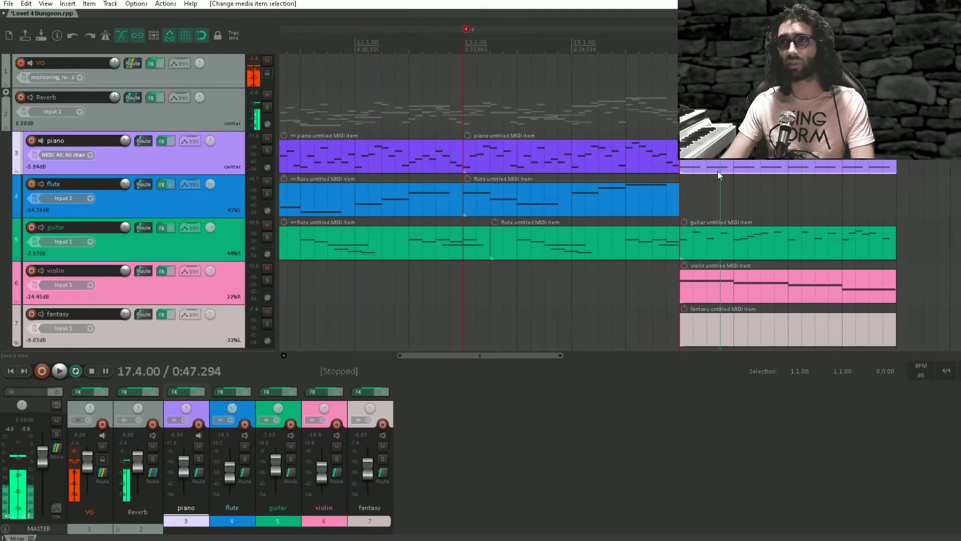
{"action": "left_click_drag", "start_coordinate": [719, 174], "coordinate": [539, 144]}
{"action": "left_click", "coordinate": [519, 298]}
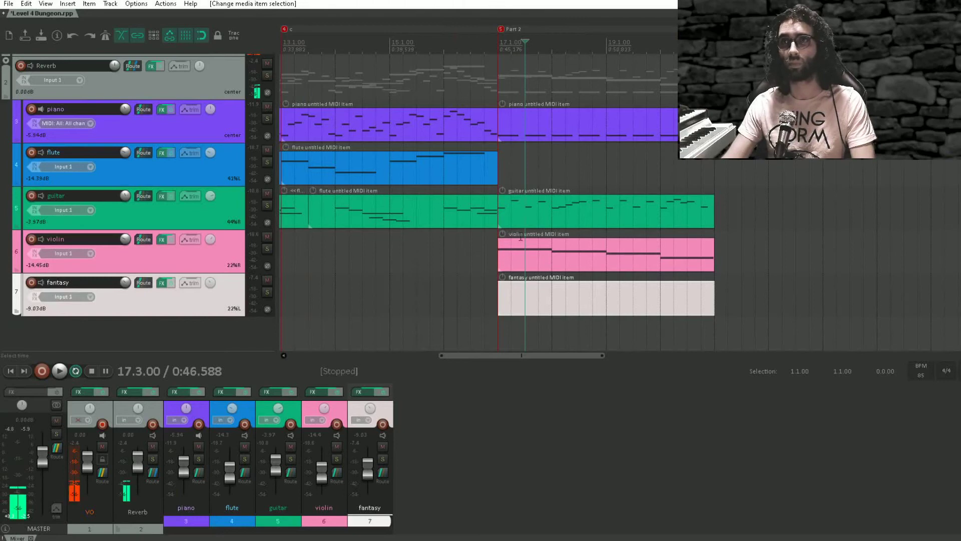
{"action": "left_click", "coordinate": [544, 208]}
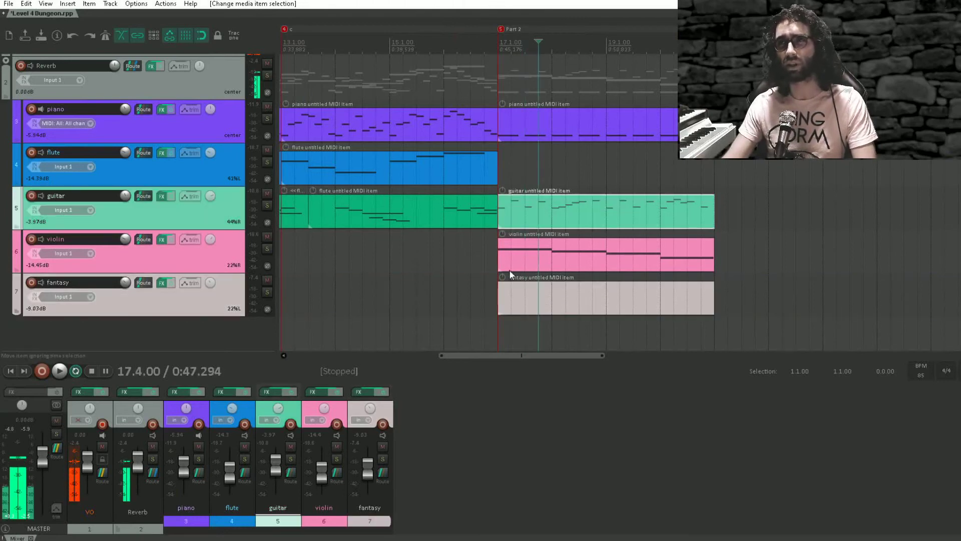
{"action": "left_click", "coordinate": [527, 216]}
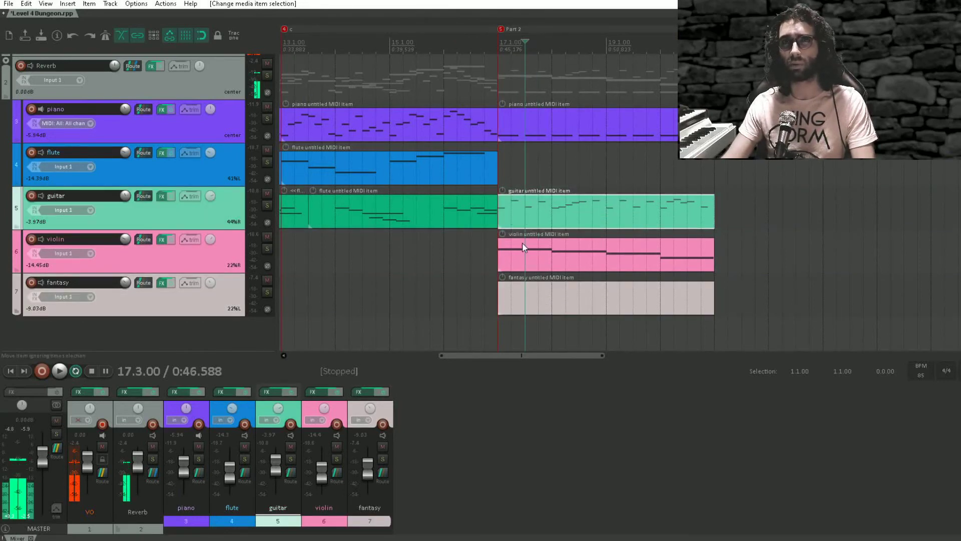
{"action": "left_click", "coordinate": [556, 296]}
{"action": "left_click", "coordinate": [520, 224]}
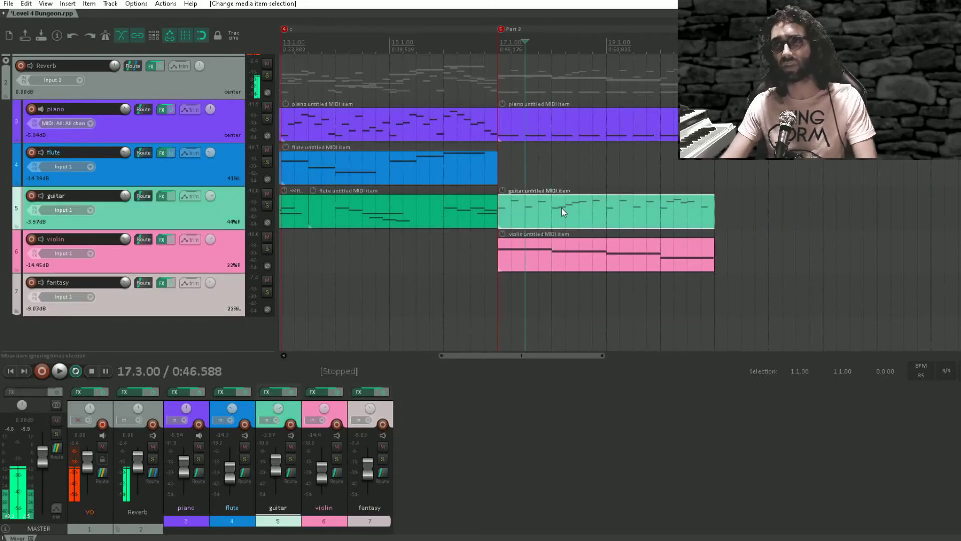
{"action": "left_click_drag", "start_coordinate": [561, 208], "coordinate": [569, 289]}
- Play Part 2 from bar 17 to hear the fantasy track doubling the guitar melody
{"action": "left_click", "coordinate": [501, 295]}
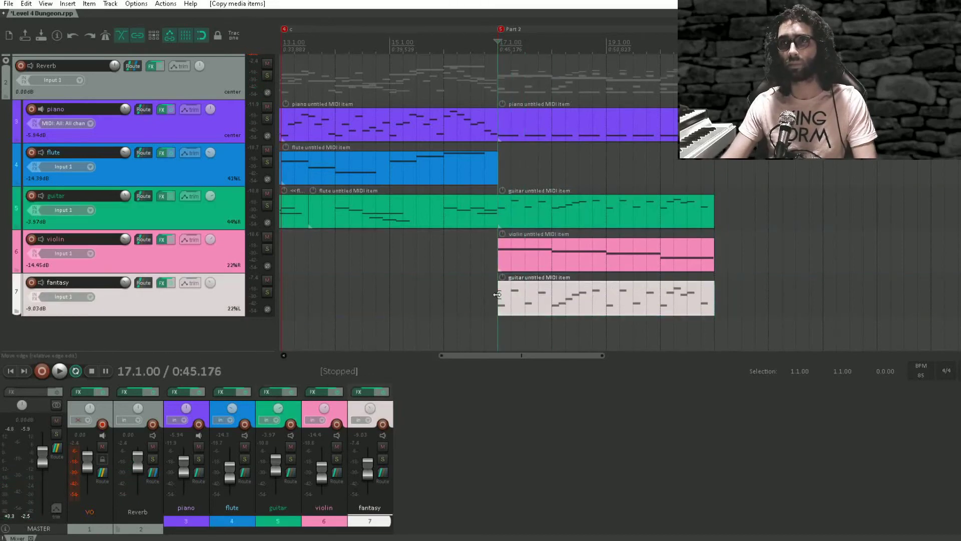
{"action": "key", "text": "space"}
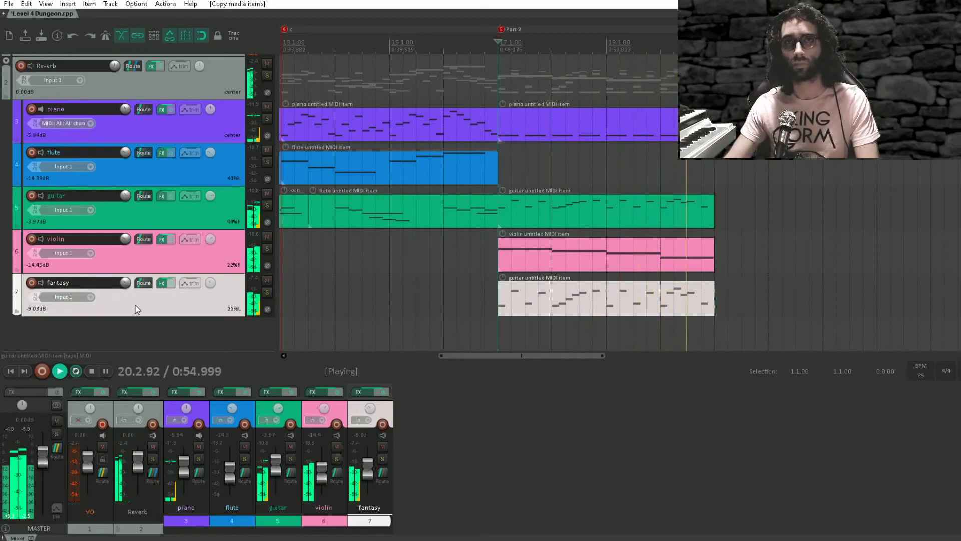
{"action": "key", "text": "space"}
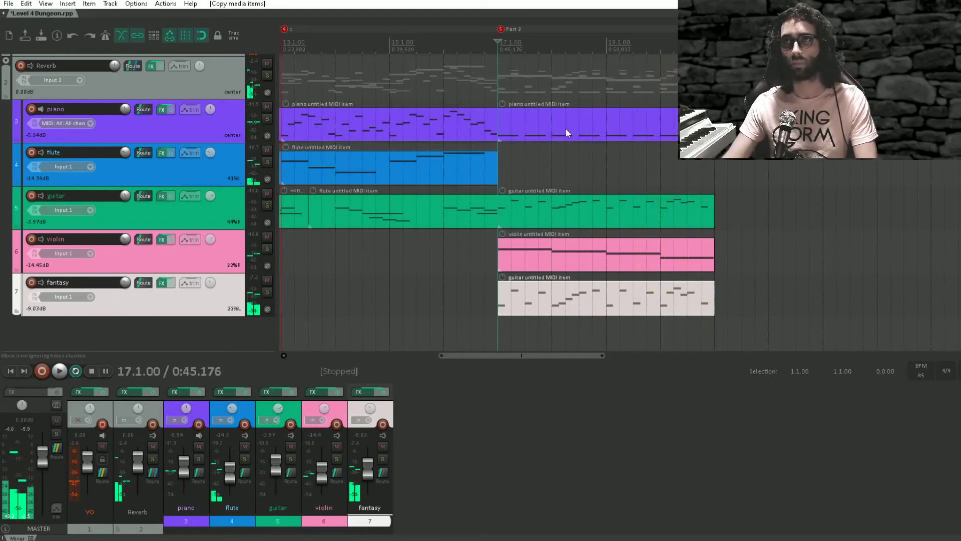
- Duplicate the Part 2 piano, guitar, violin and fantasy items three times, extending them to bar 33, and save the project
{"action": "left_click_drag", "start_coordinate": [566, 128], "coordinate": [669, 277]}
{"action": "left_click_drag", "start_coordinate": [686, 91], "coordinate": [552, 338]}
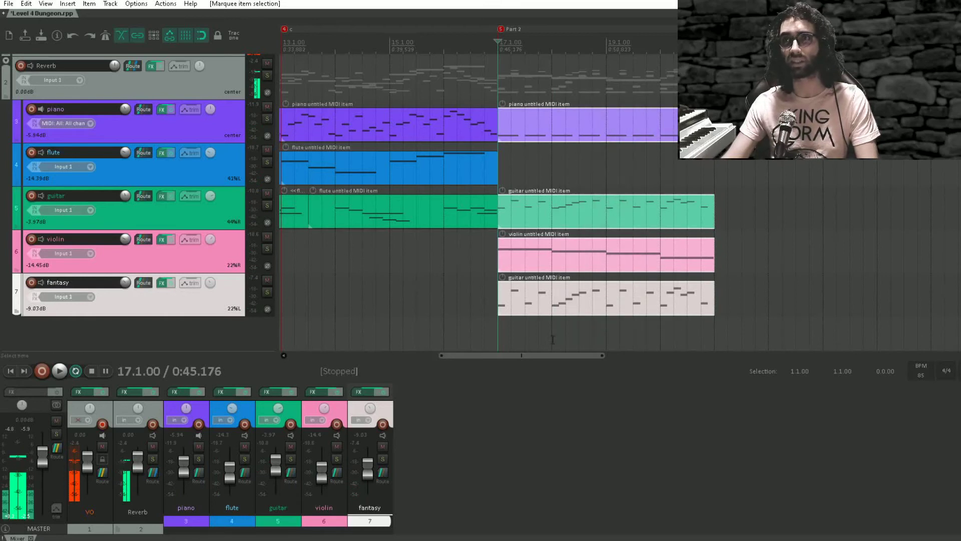
{"action": "key", "text": "ctrl+d"}
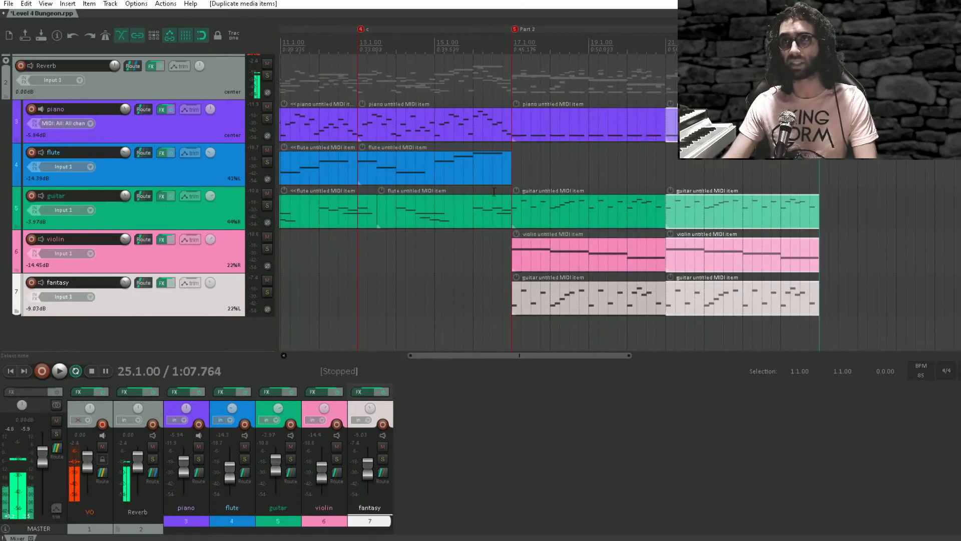
{"action": "scroll", "coordinate": [494, 192], "scroll_direction": "down", "scroll_amount": 4}
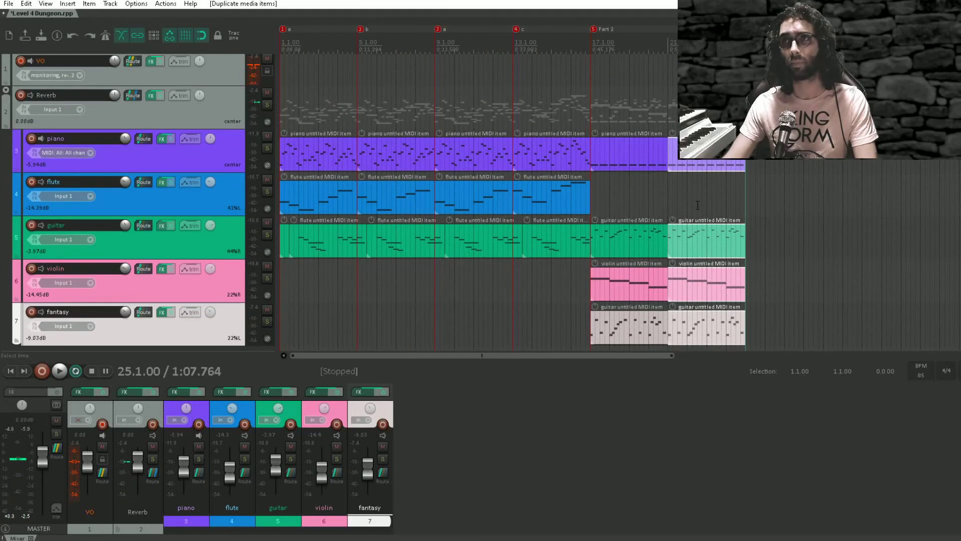
{"action": "key", "text": "ctrl+d"}
{"action": "key", "text": "ctrl+d"}
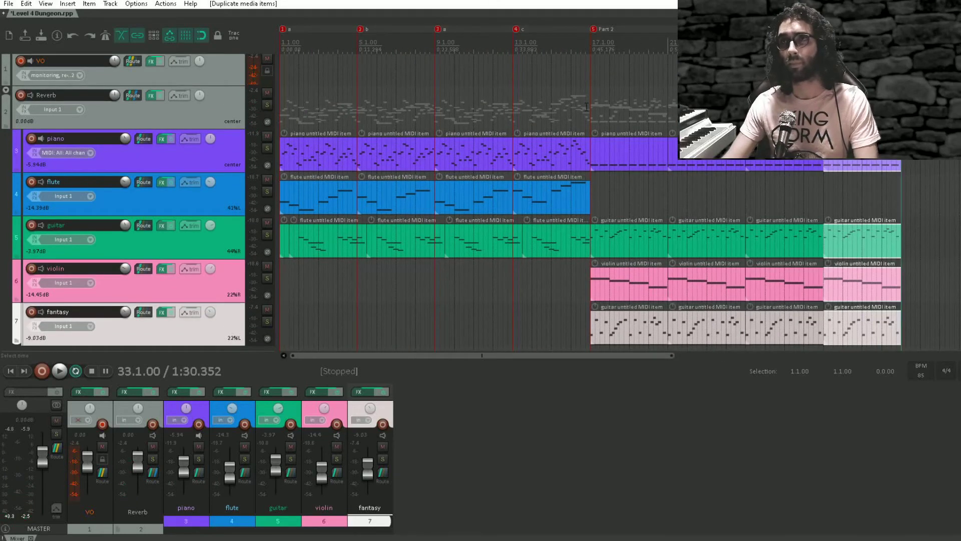
{"action": "key", "text": "ctrl+s"}
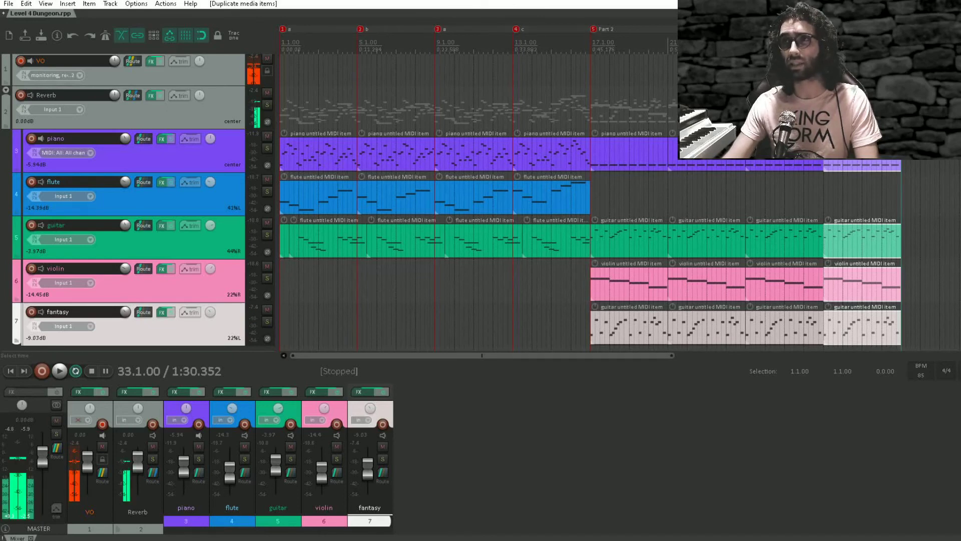
- Play the repeated section from the Part 2 marker at bar 17 past bar 25 to judge its length
{"action": "left_click_drag", "start_coordinate": [704, 161], "coordinate": [708, 322]}
{"action": "left_click_drag", "start_coordinate": [857, 156], "coordinate": [910, 346]}
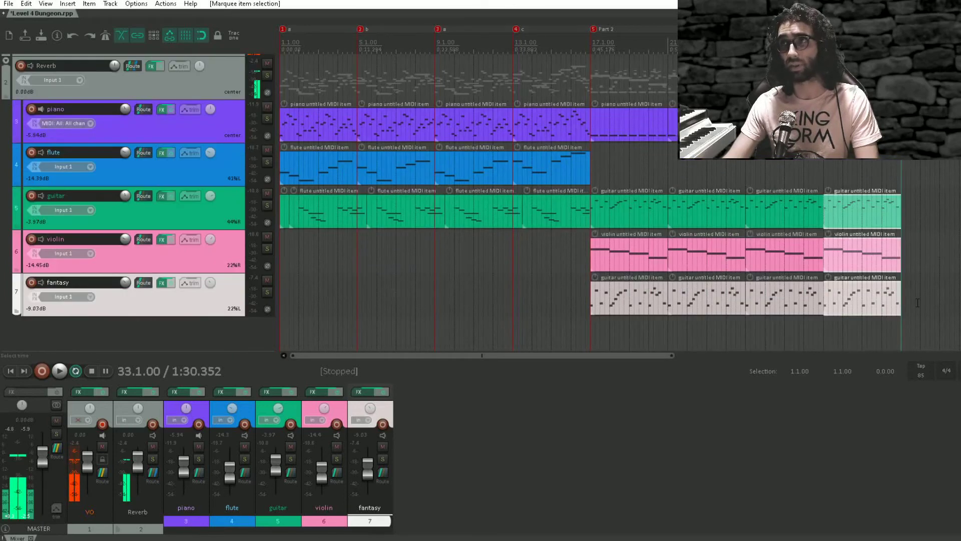
{"action": "left_click_drag", "start_coordinate": [891, 180], "coordinate": [888, 212]}
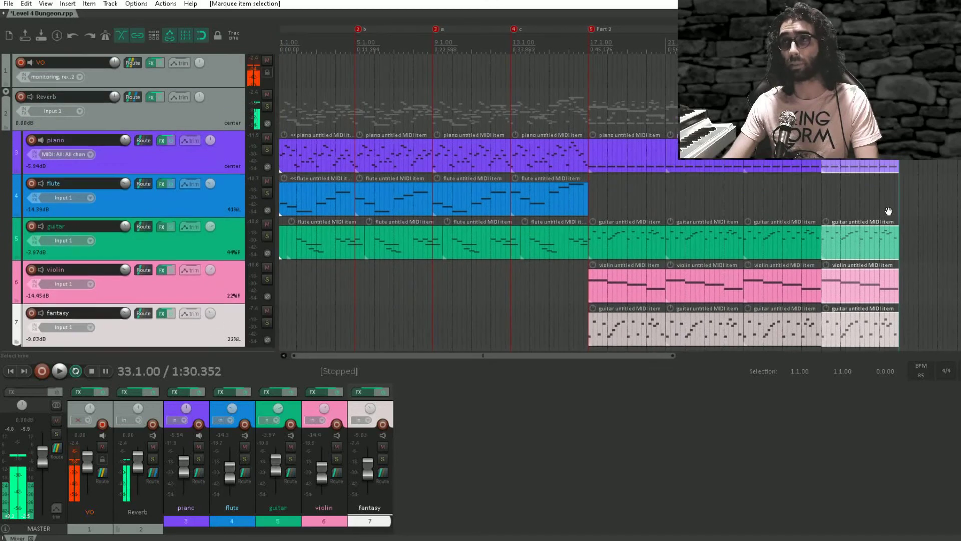
{"action": "left_click", "coordinate": [593, 29]}
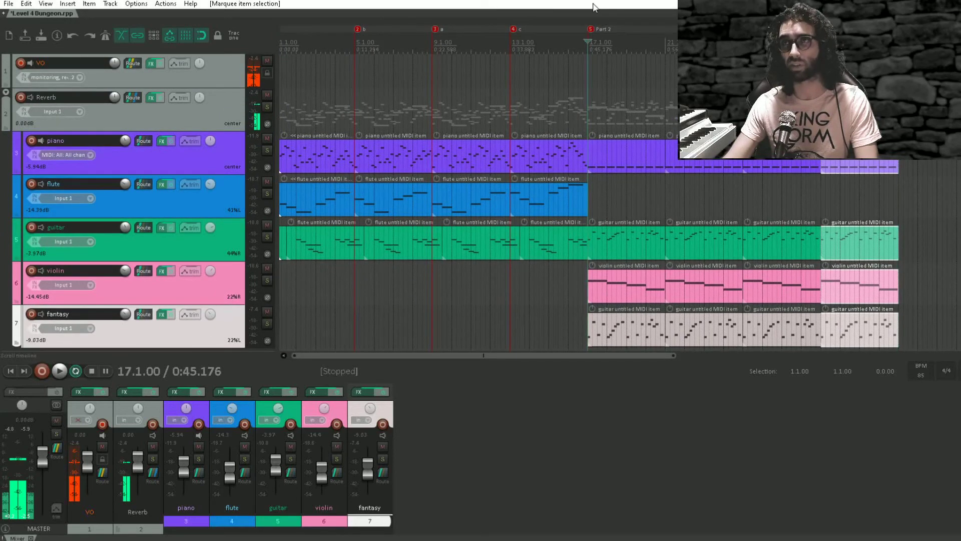
{"action": "key", "text": "space"}
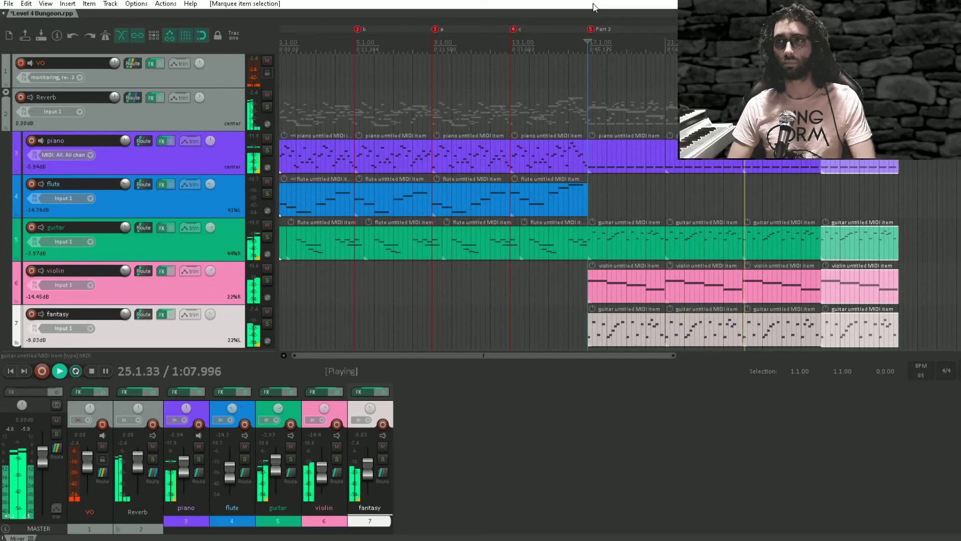
{"action": "key", "text": "space"}
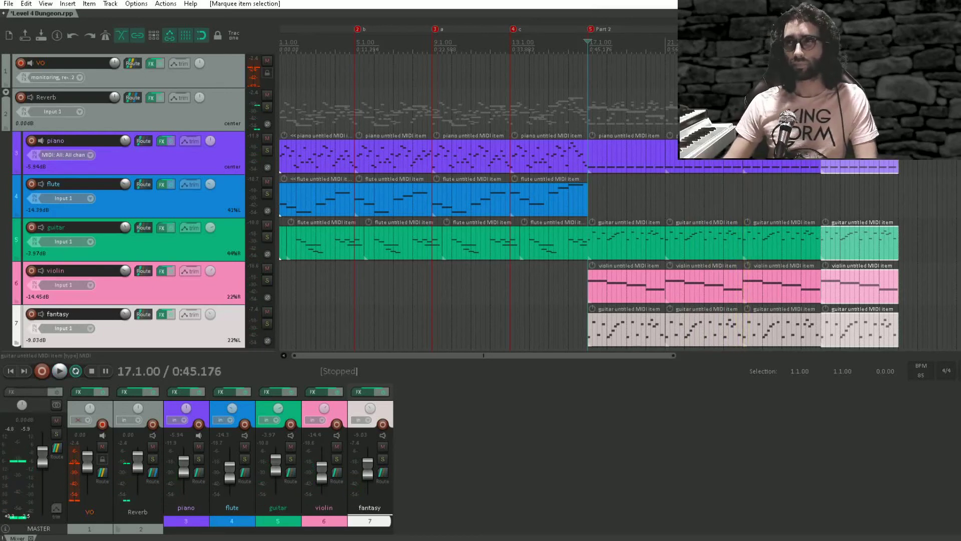
- Delete the last two Part 2 repeats of piano, guitar, violin and fantasy, from bar 25 to bar 33
{"action": "left_click_drag", "start_coordinate": [669, 114], "coordinate": [707, 326]}
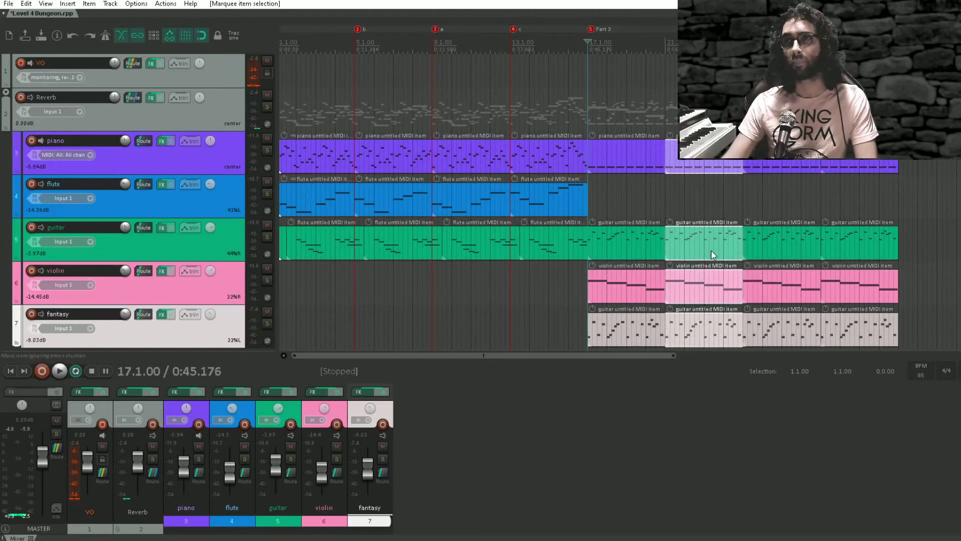
{"action": "left_click_drag", "start_coordinate": [651, 119], "coordinate": [722, 329]}
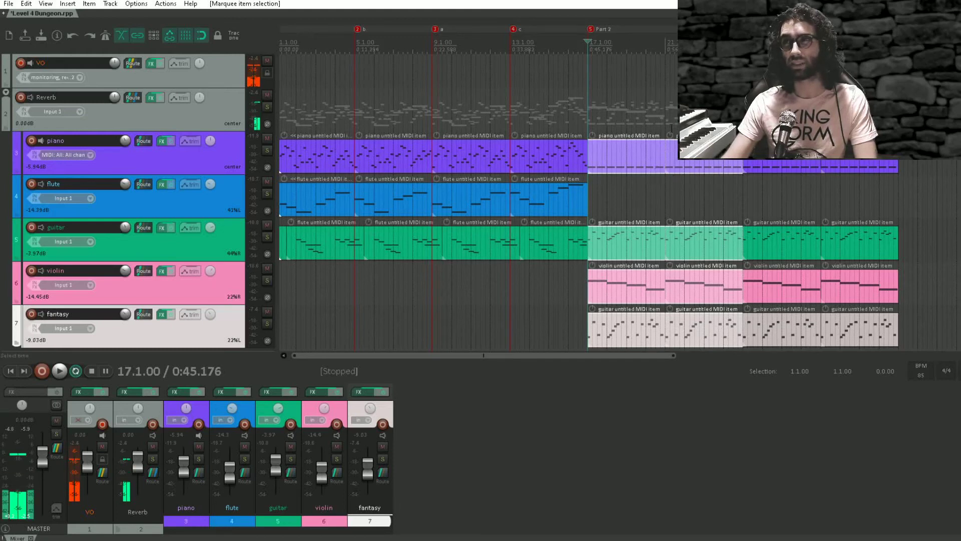
{"action": "scroll", "coordinate": [479, 200], "scroll_direction": "down", "scroll_amount": 2}
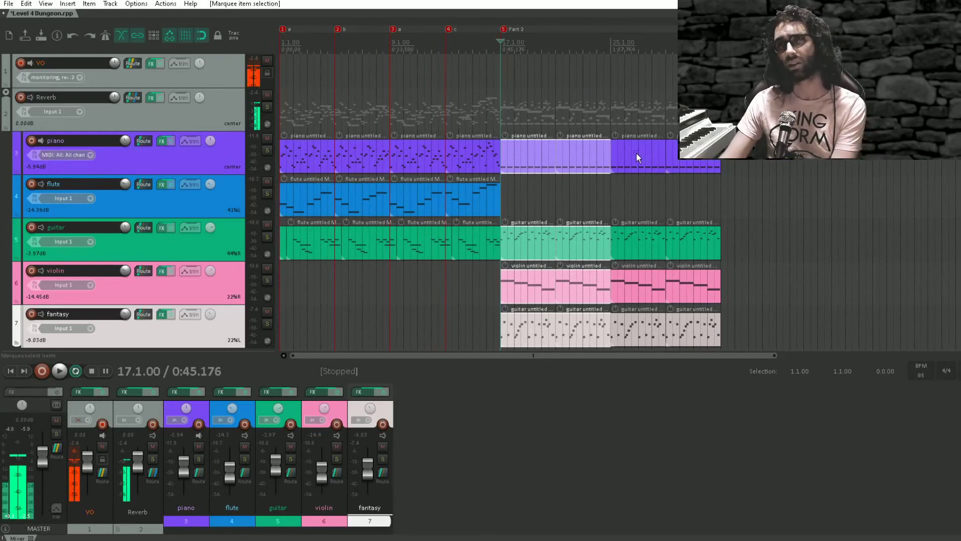
{"action": "left_click_drag", "start_coordinate": [636, 153], "coordinate": [755, 347]}
{"action": "key", "text": "Delete"}
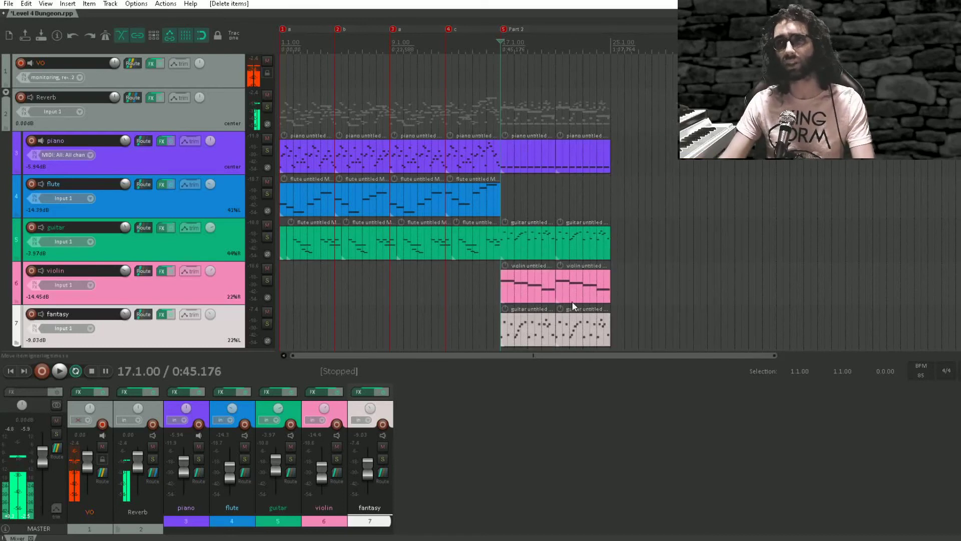
- Copy all first-part piano, flute and guitar items from bars 1 to 17 and place the copies from bar 25
{"action": "left_click", "coordinate": [633, 295]}
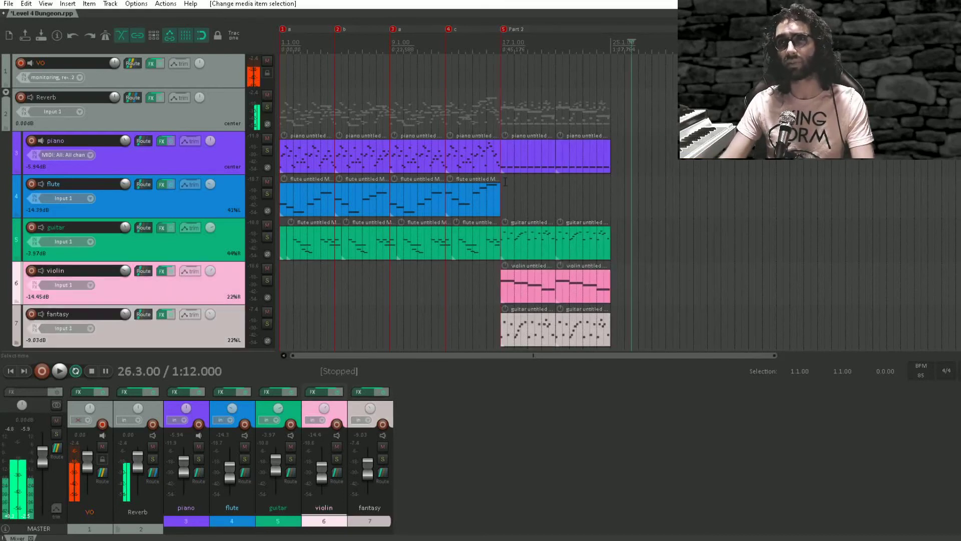
{"action": "left_click_drag", "start_coordinate": [472, 150], "coordinate": [298, 246]}
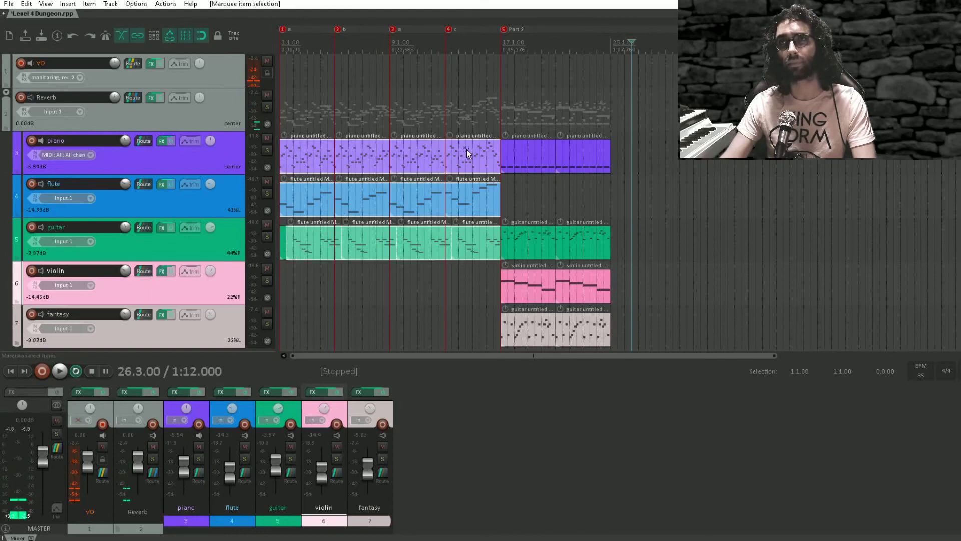
{"action": "left_click_drag", "start_coordinate": [299, 246], "coordinate": [634, 224]}
- Play from bar 23 across the transition into the copied first part at bar 25, and place the edit cursor at bar 21
{"action": "left_click", "coordinate": [599, 194]}
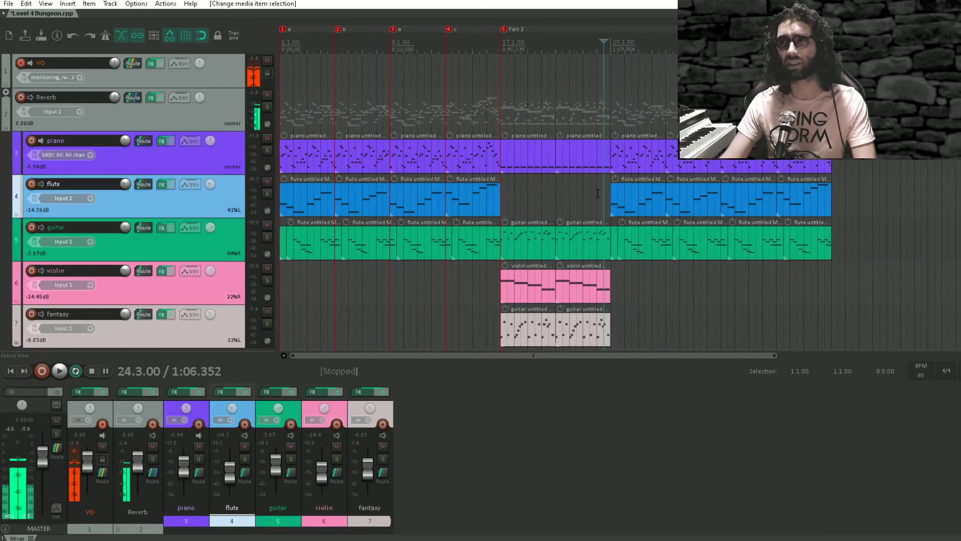
{"action": "left_click", "coordinate": [597, 194]}
{"action": "key", "text": "space"}
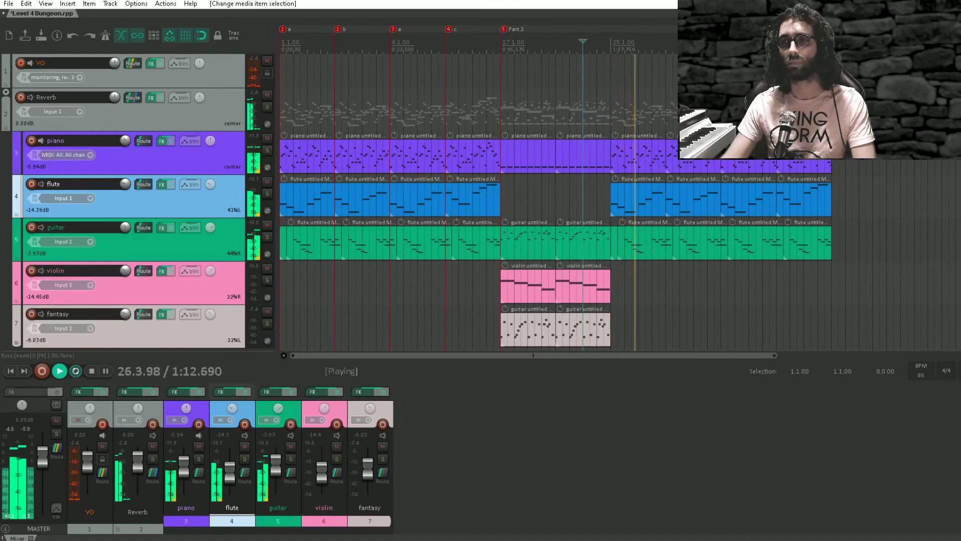
{"action": "key", "text": "space"}
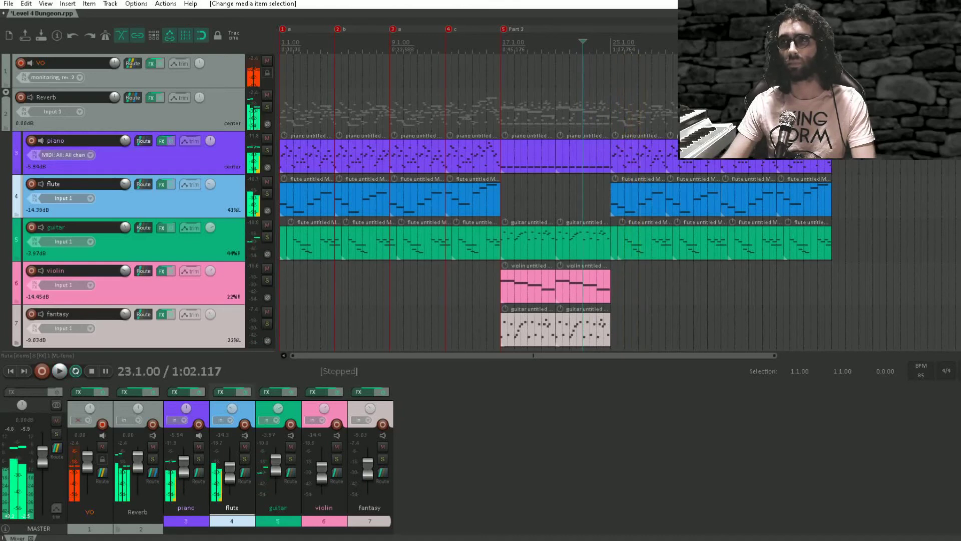
{"action": "left_click", "coordinate": [554, 96]}
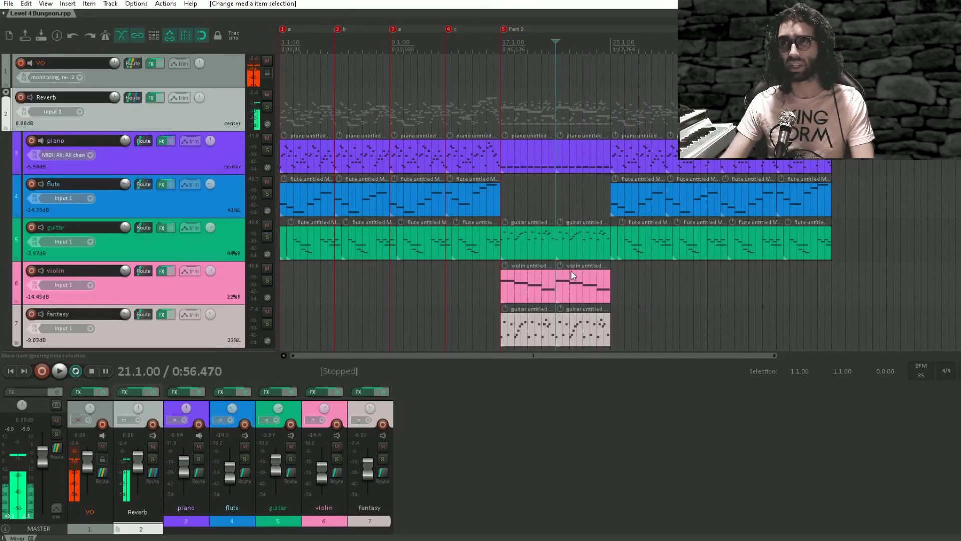